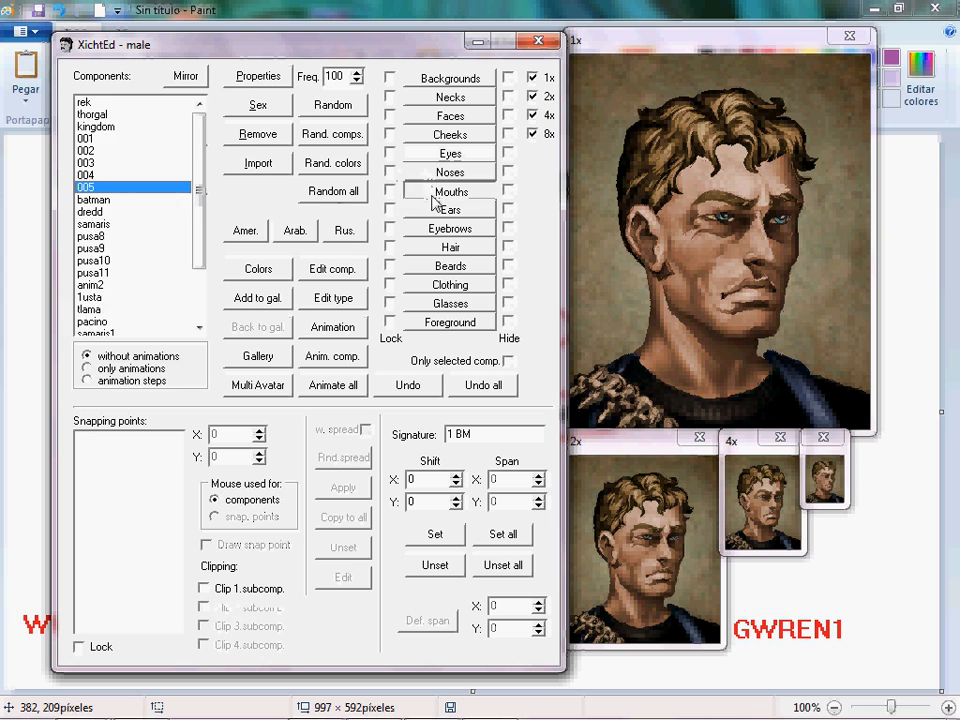
Browse the component categories and select the pacino face from the Faces list.
click(440, 210)
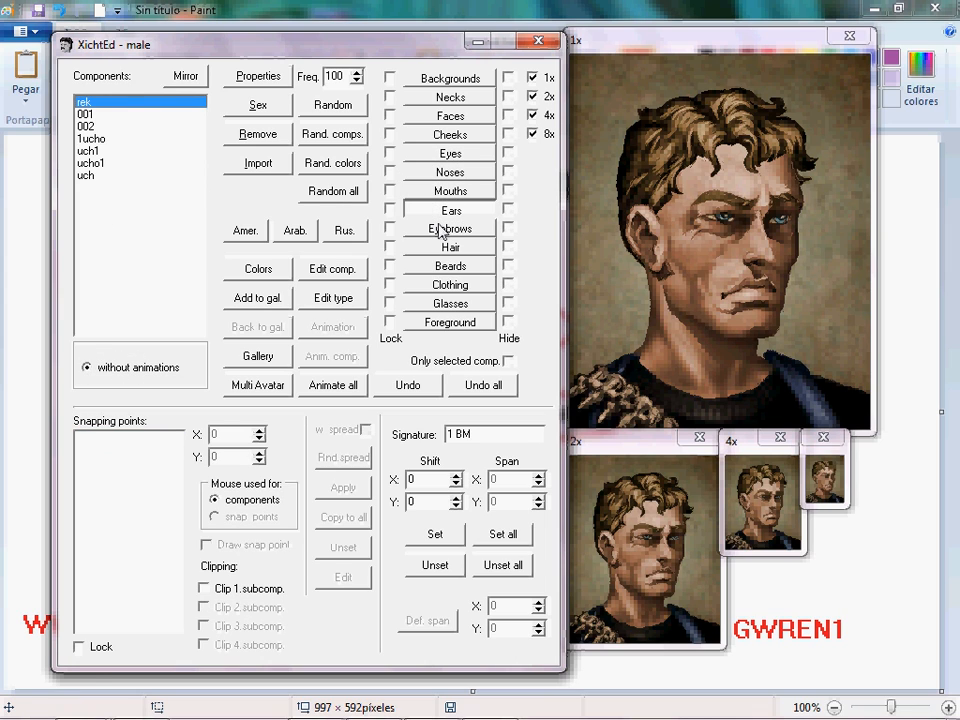
click(440, 98)
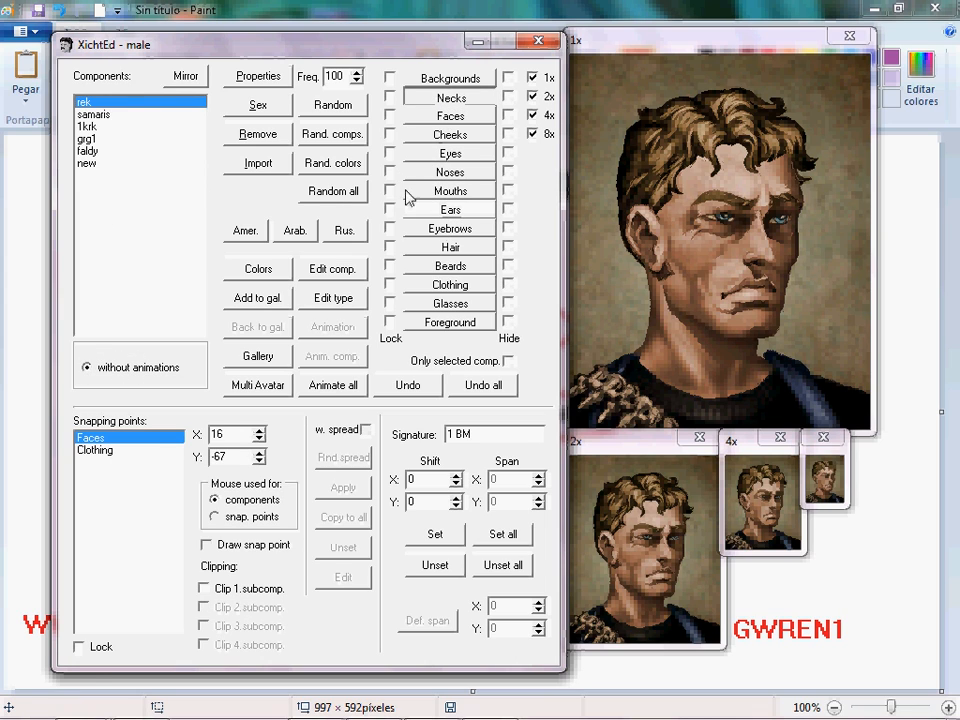
click(430, 132)
click(152, 176)
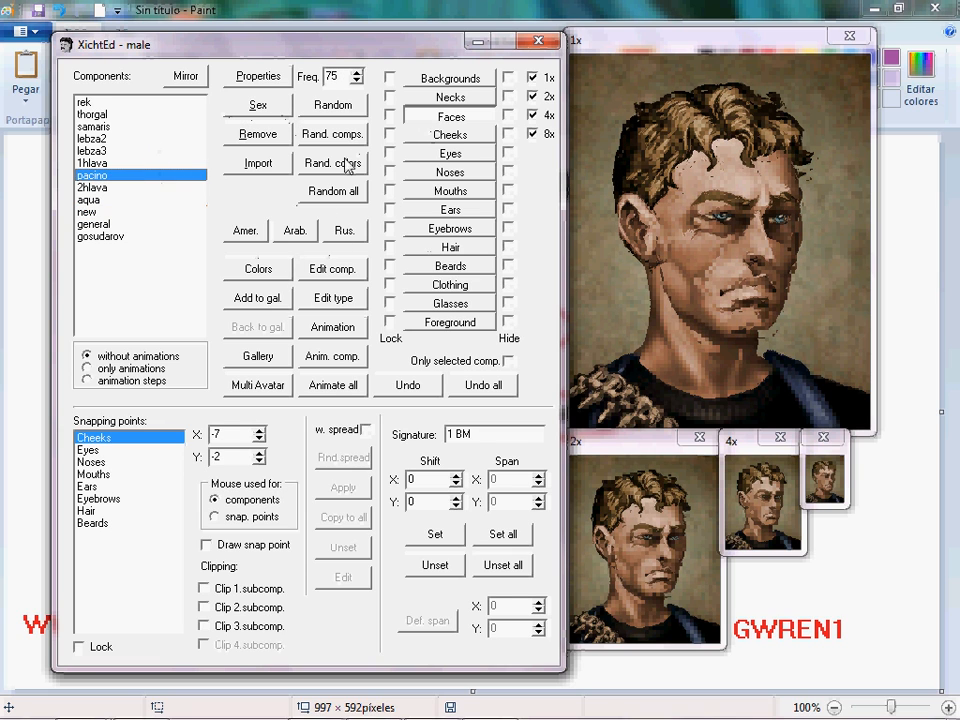
Generate random American-style faces several times.
click(246, 231)
click(246, 231)
click(246, 231)
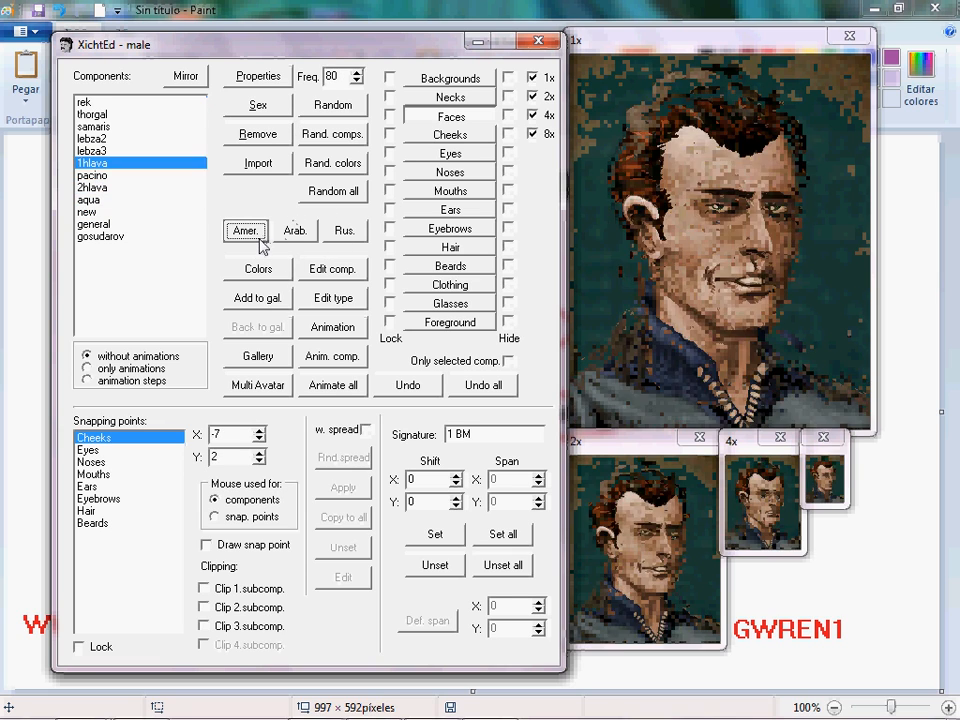
click(246, 231)
Generate random Arab-style faces several times.
click(295, 231)
click(296, 230)
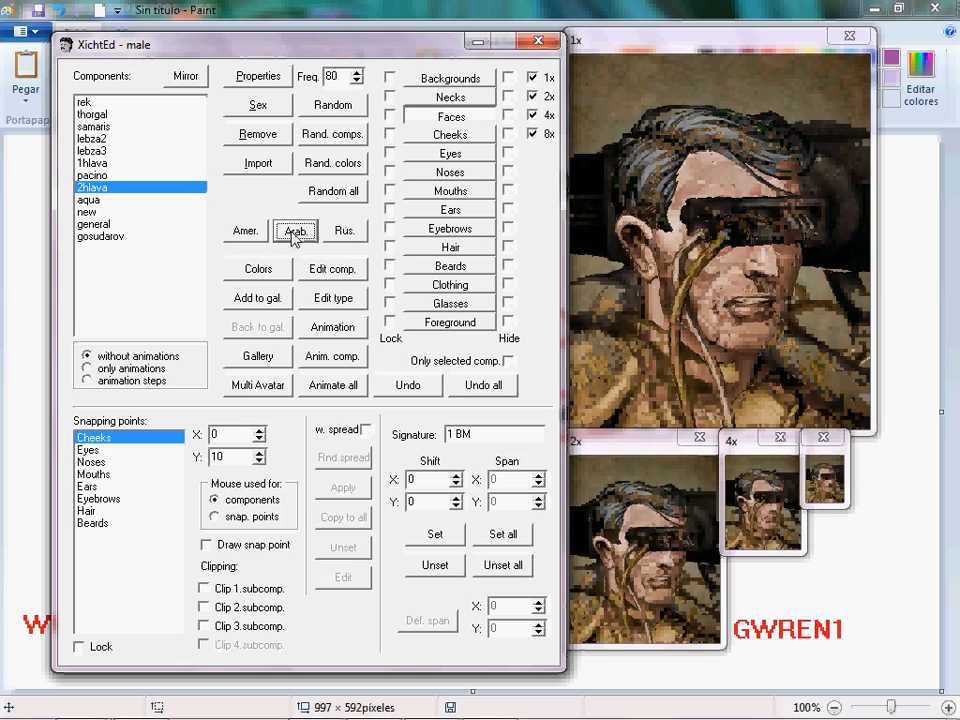
click(296, 230)
click(300, 233)
Generate random Russian-style faces several times.
click(339, 232)
click(337, 233)
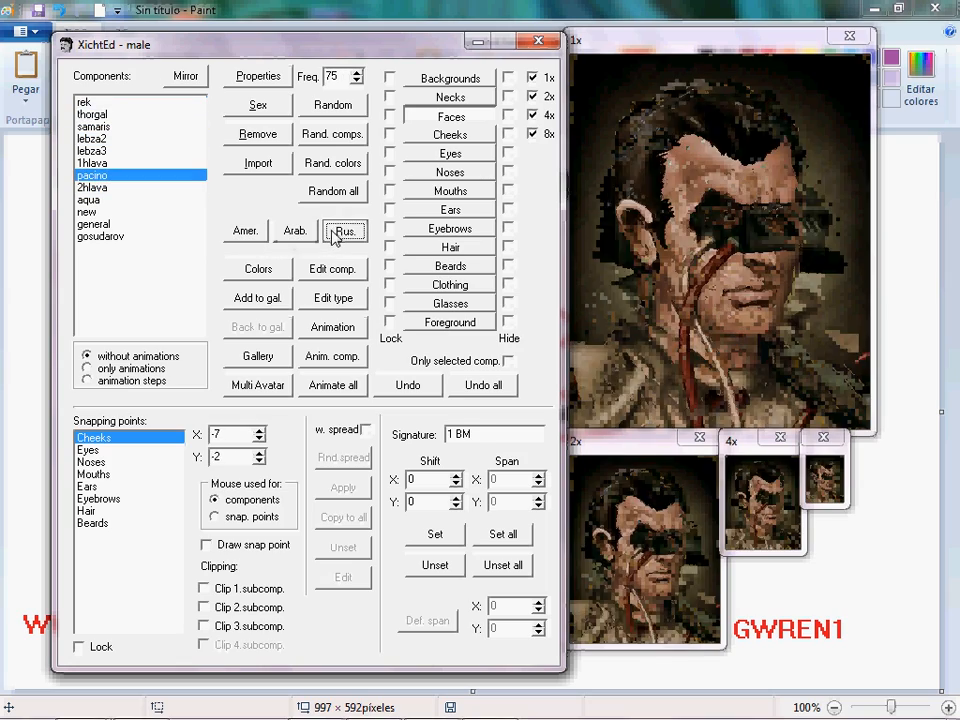
click(335, 234)
click(333, 236)
click(333, 236)
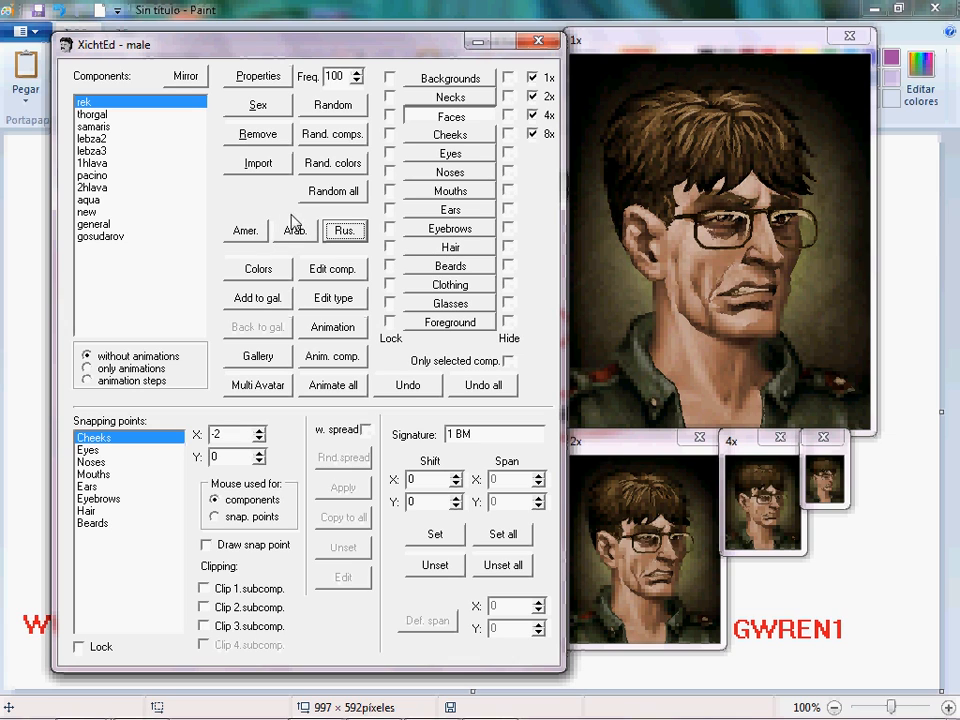
Randomize all portrait components and pick the lebza3 face.
click(330, 190)
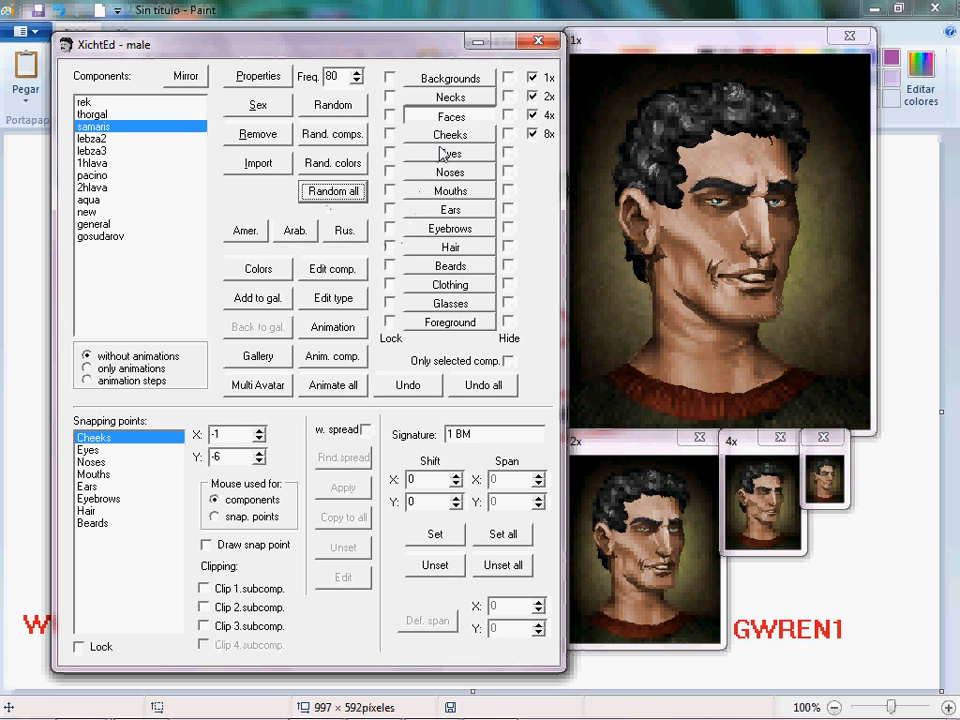
click(120, 150)
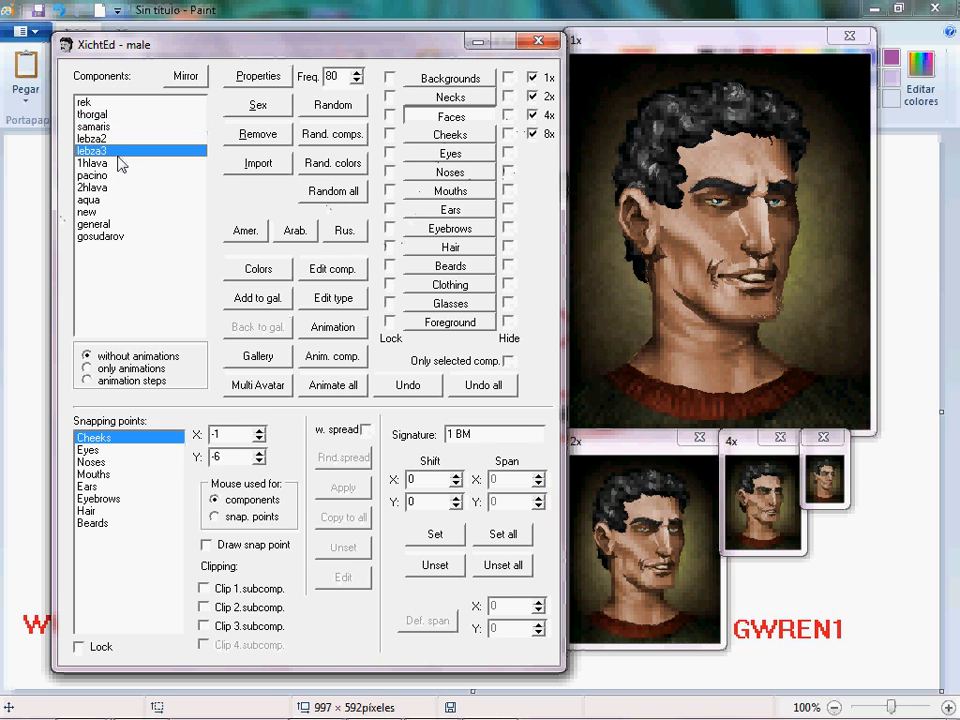
Step through the face list comparing faces, settling on the lebza3 face.
click(125, 224)
key(Up)
key(Up)
key(Up)
key(Up)
key(Up)
key(Up)
key(Up)
key(Up)
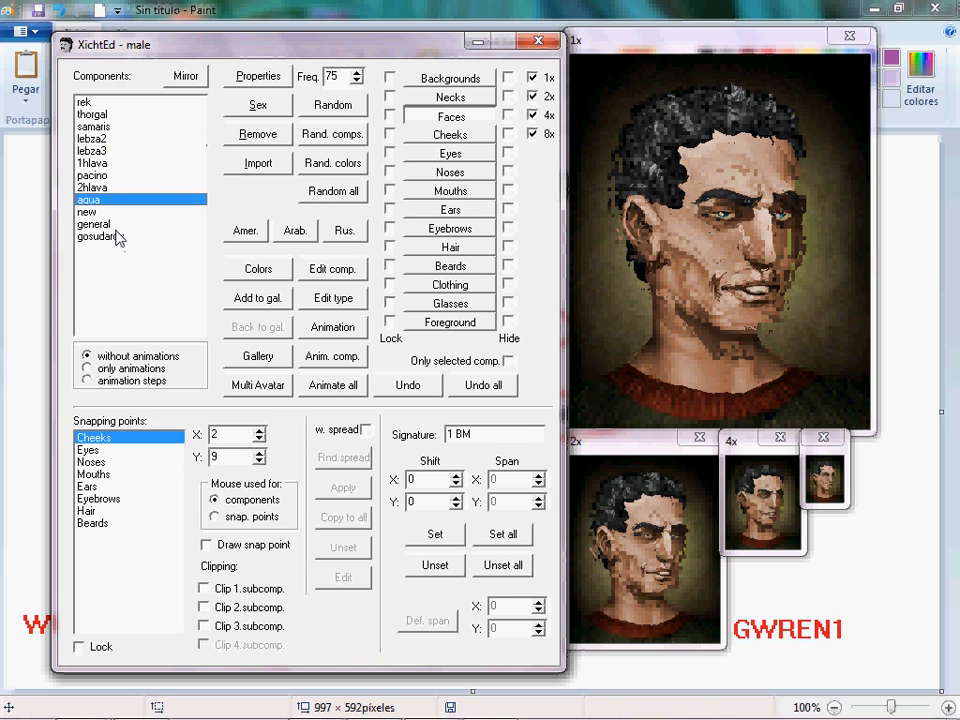
key(Down)
key(Down)
key(Down)
key(Down)
key(Down)
key(Down)
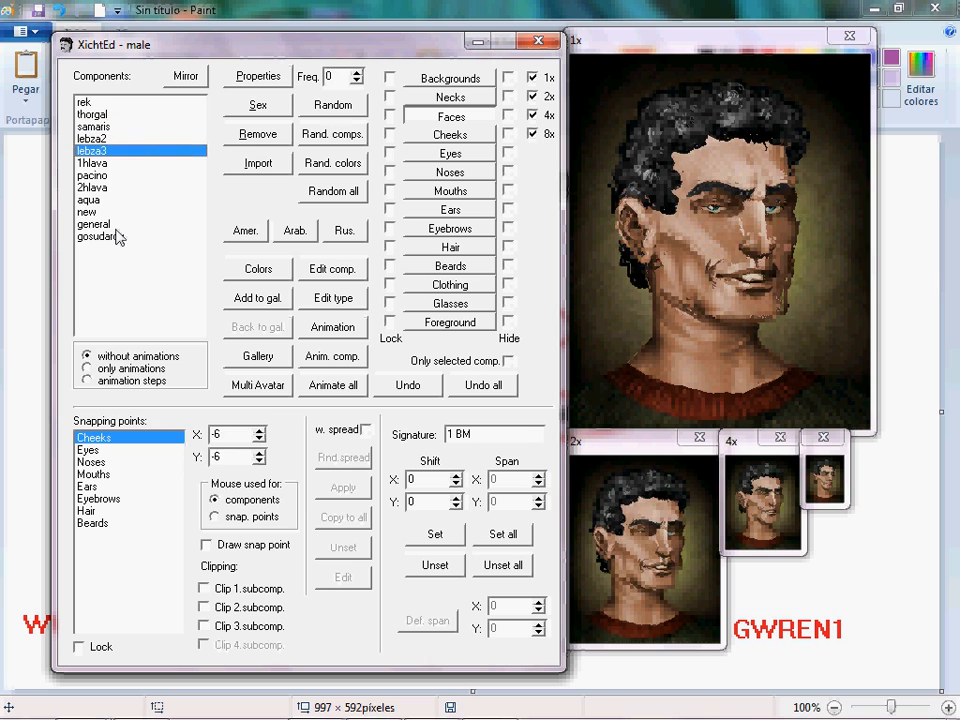
key(Down)
key(Down)
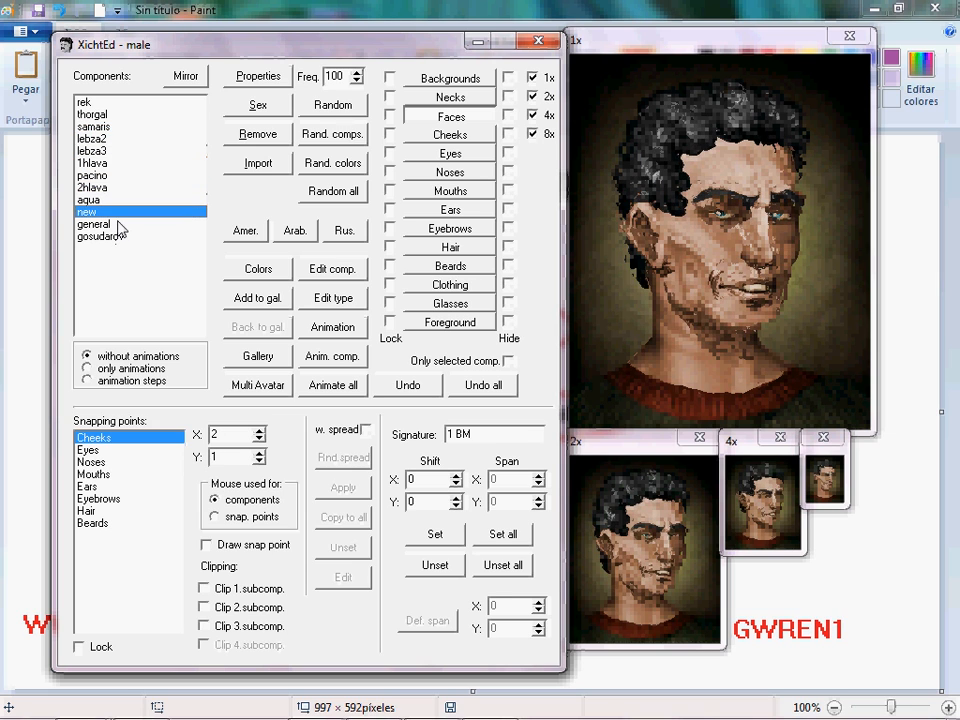
key(Up)
key(Up)
key(Up)
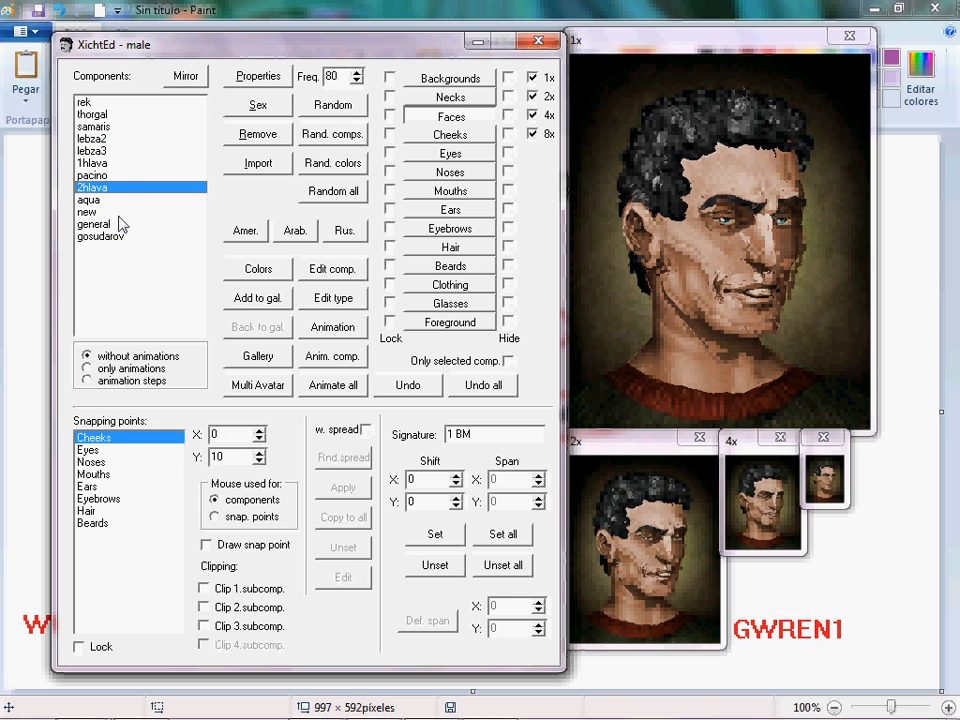
click(118, 150)
Open the Cheeks components and choose the aqua cheeks.
click(445, 134)
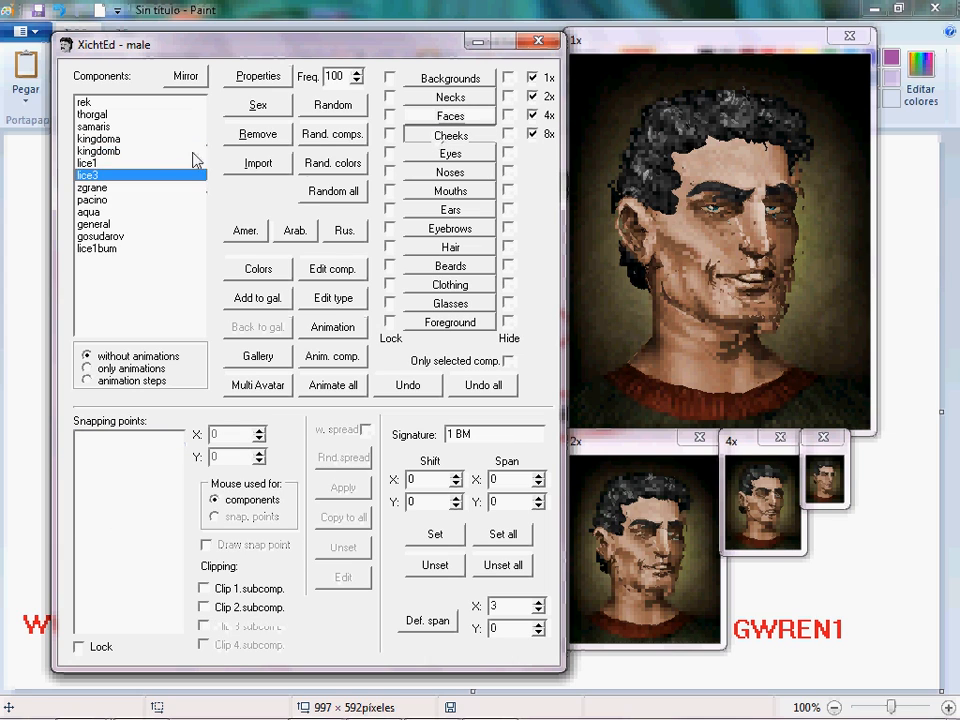
click(173, 151)
key(Down)
key(Down)
key(Down)
key(Down)
key(Down)
key(Down)
key(Up)
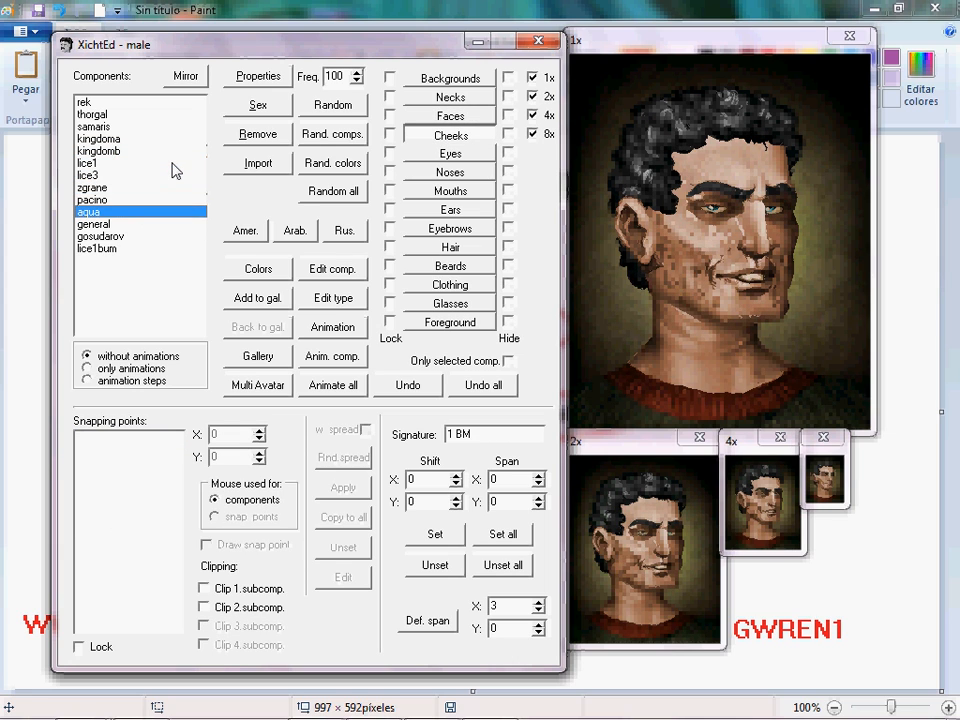
Open the Eyes components and choose the 004 eyes.
click(451, 154)
key(Up)
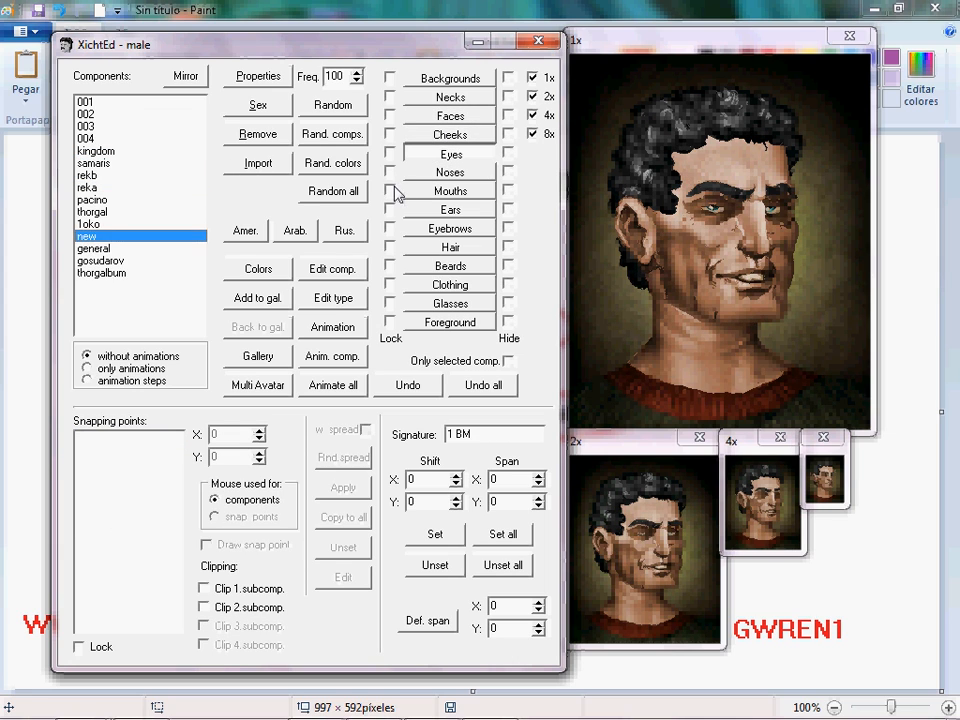
key(Up)
key(Up)
key(Up)
key(Up)
key(Up)
key(Up)
key(Up)
key(Up)
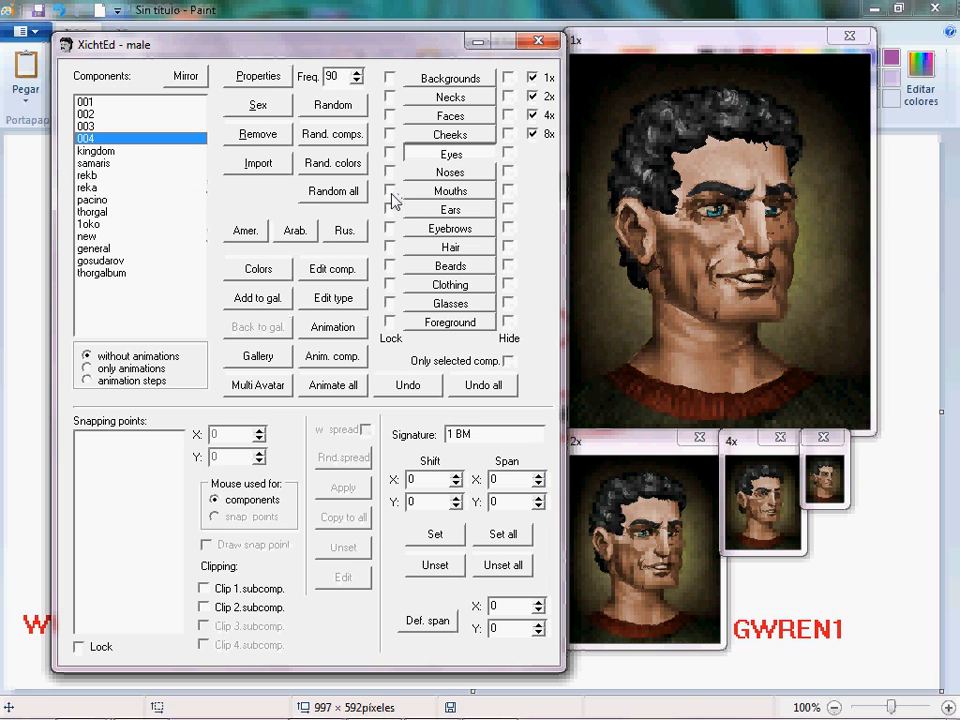
Open the Colors dialog and select the kůže skin colour tab.
click(279, 270)
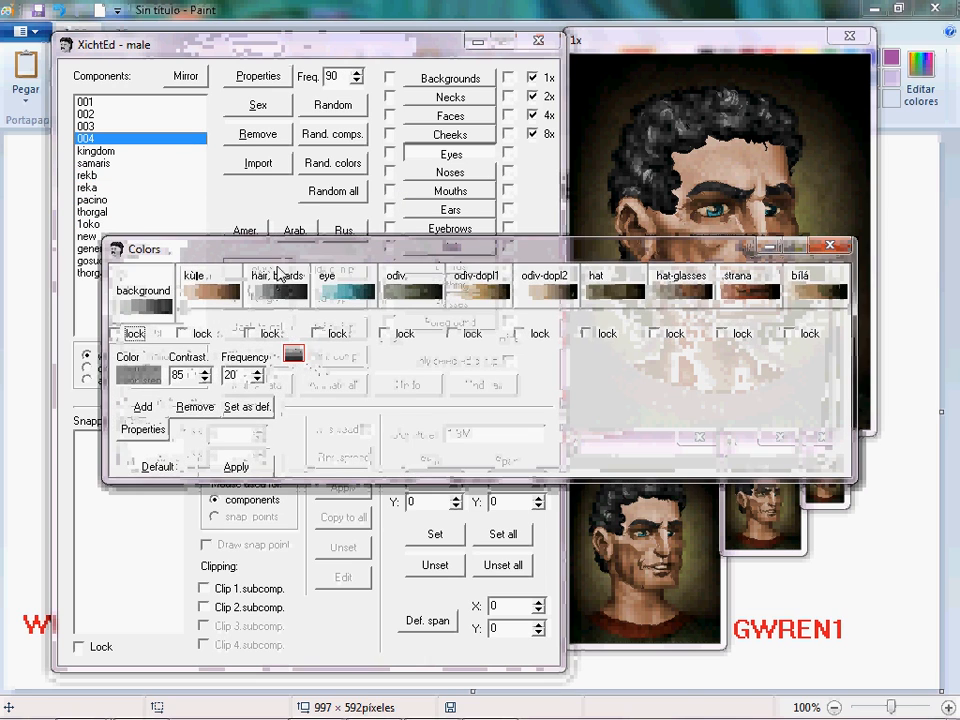
click(210, 462)
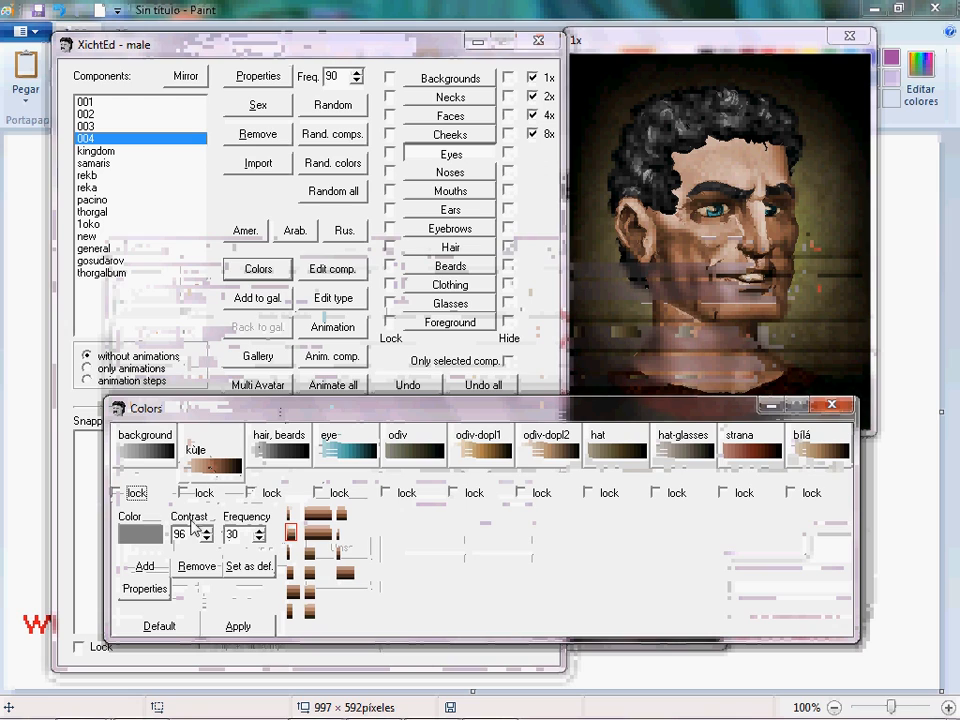
click(214, 467)
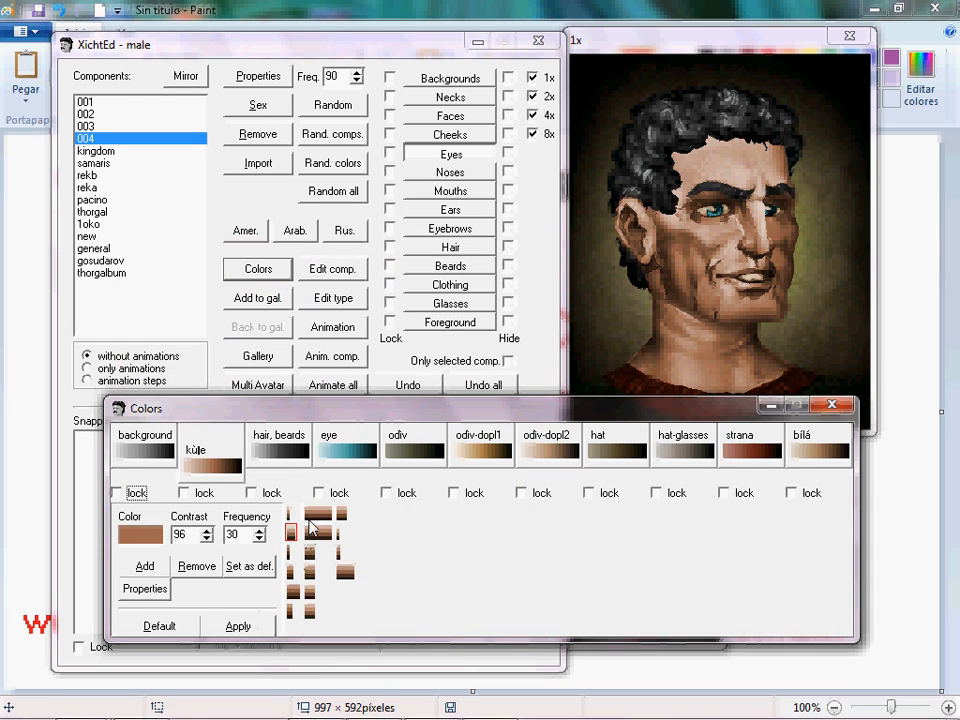
Apply new skin colour variants repeatedly, then choose the first skin swatch.
click(240, 626)
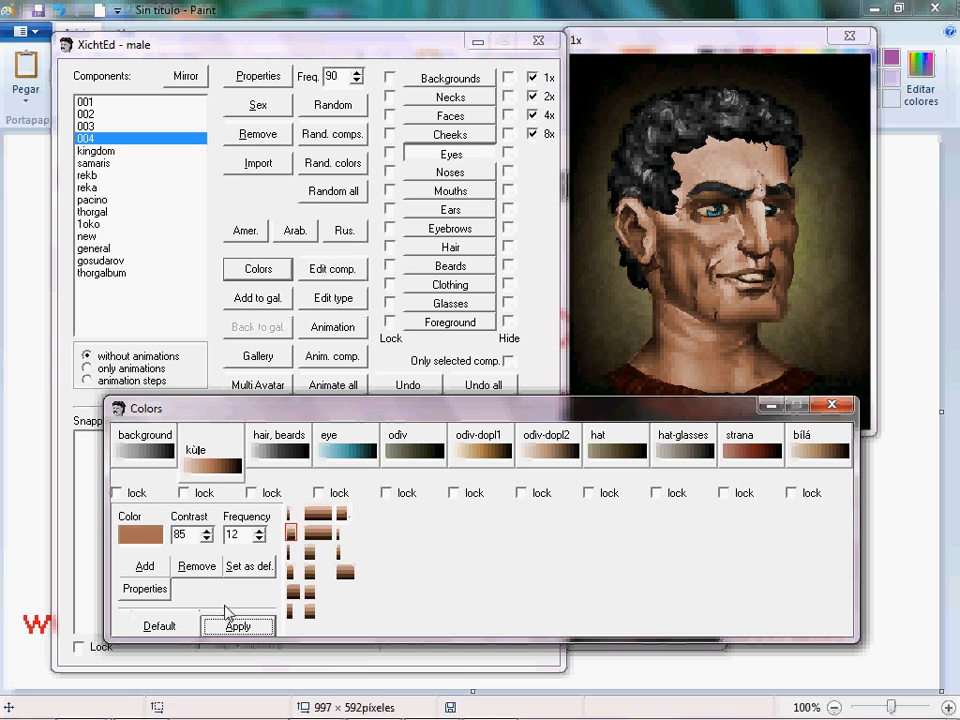
click(238, 627)
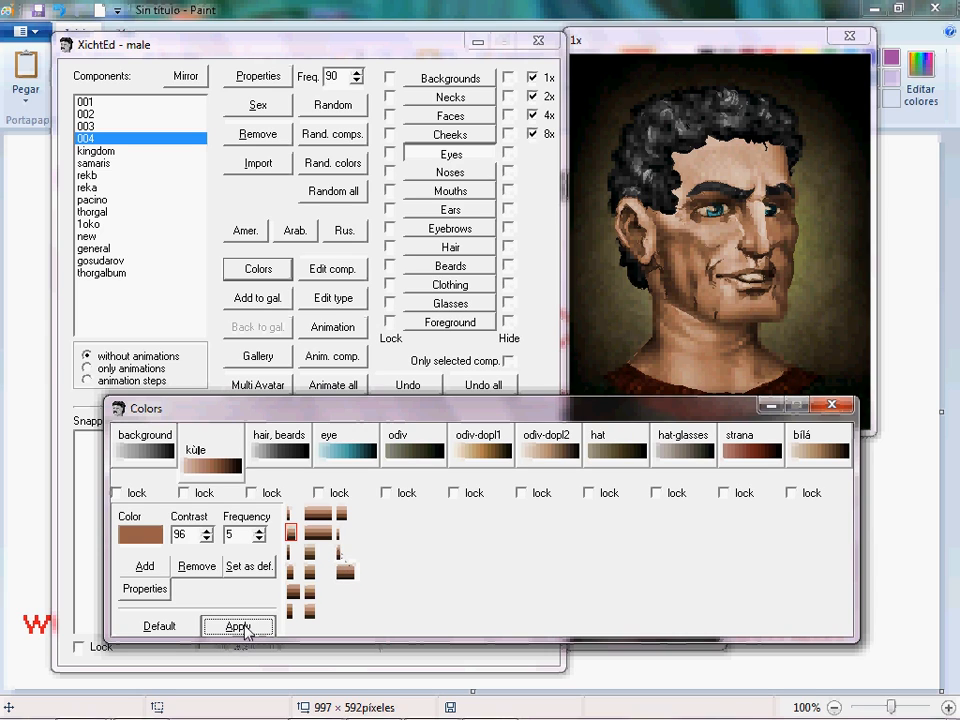
click(238, 627)
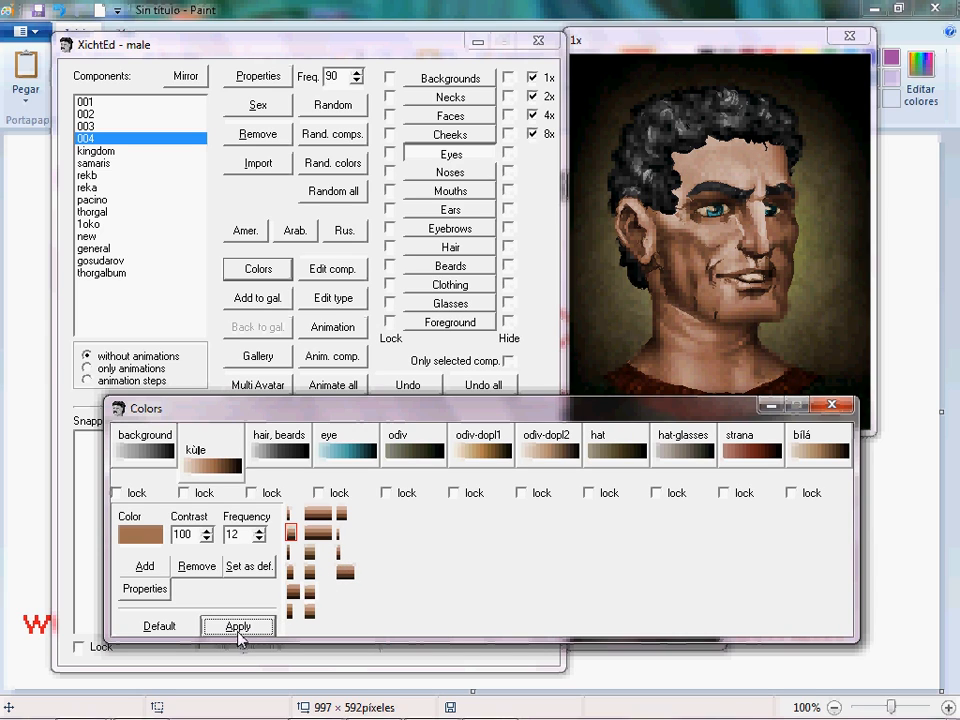
click(238, 627)
click(255, 627)
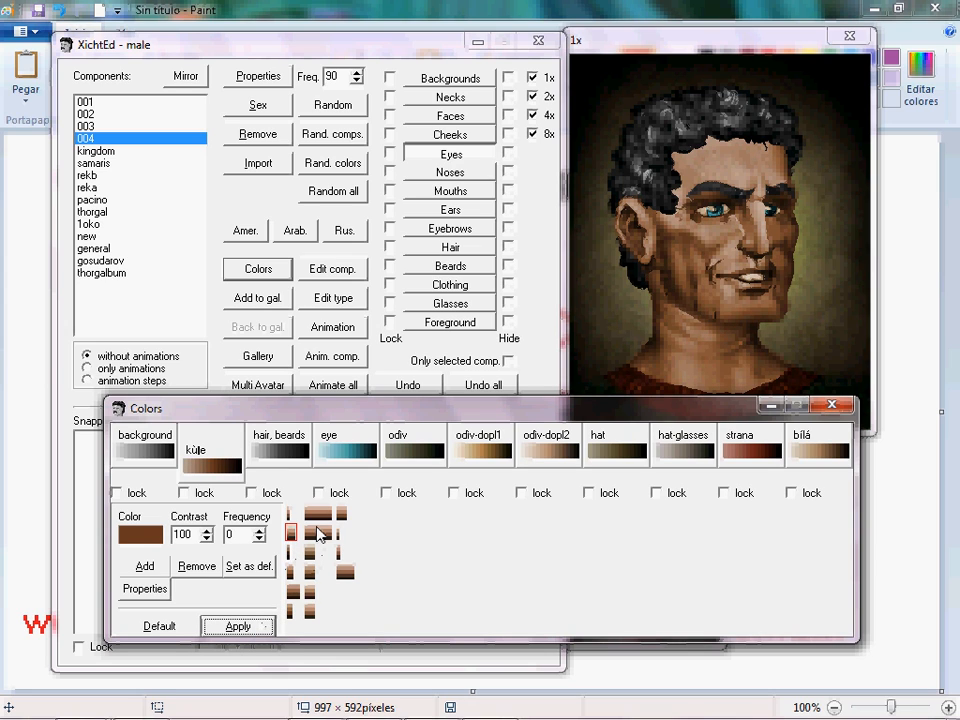
click(296, 512)
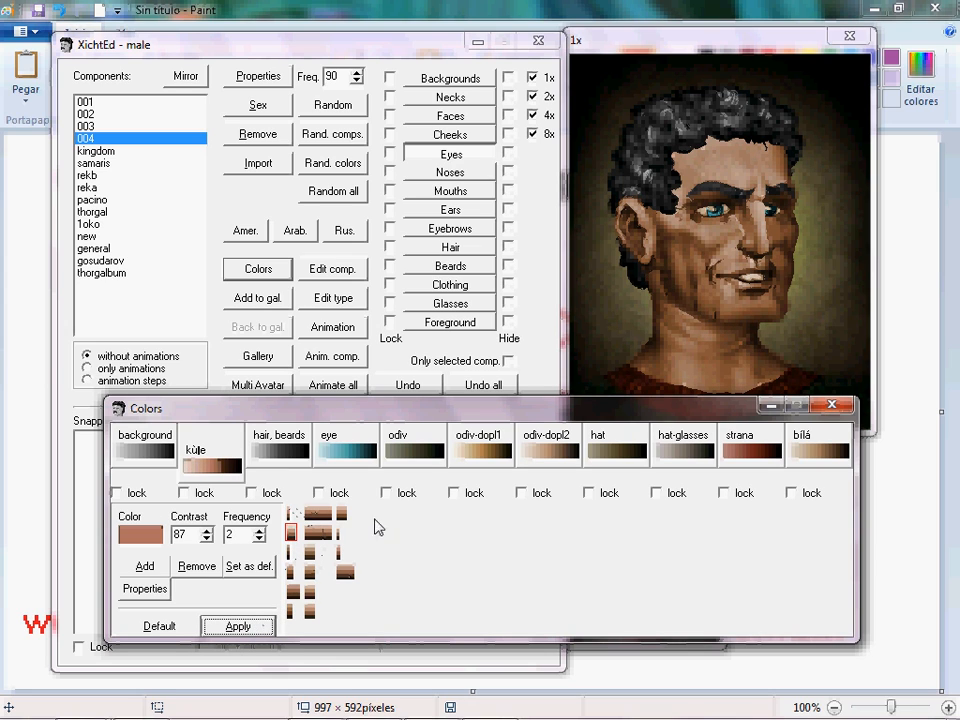
Switch to the eye colour tab, pick a green swatch, apply it and close the dialog.
click(349, 454)
click(315, 533)
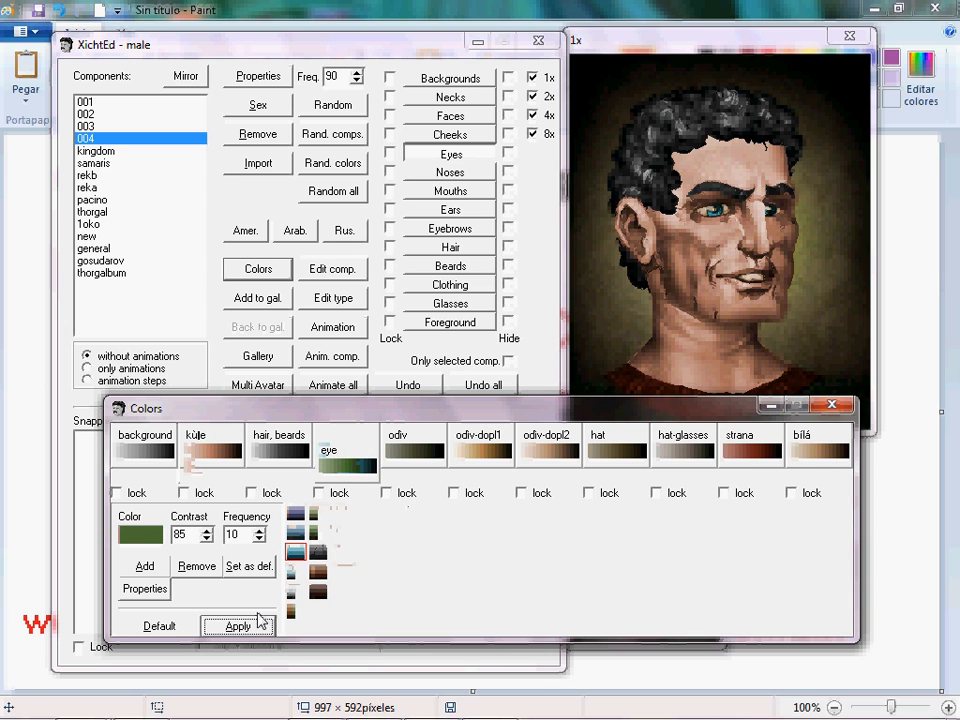
click(258, 620)
click(832, 404)
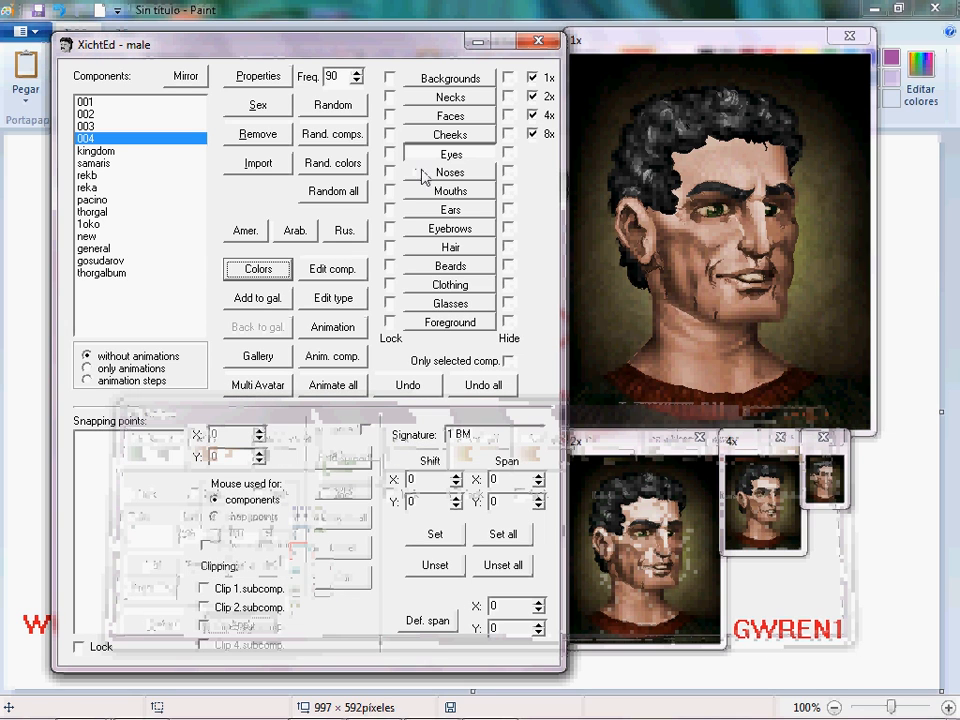
Open the Noses components and try several noses, settling on frn3.
click(435, 173)
click(134, 154)
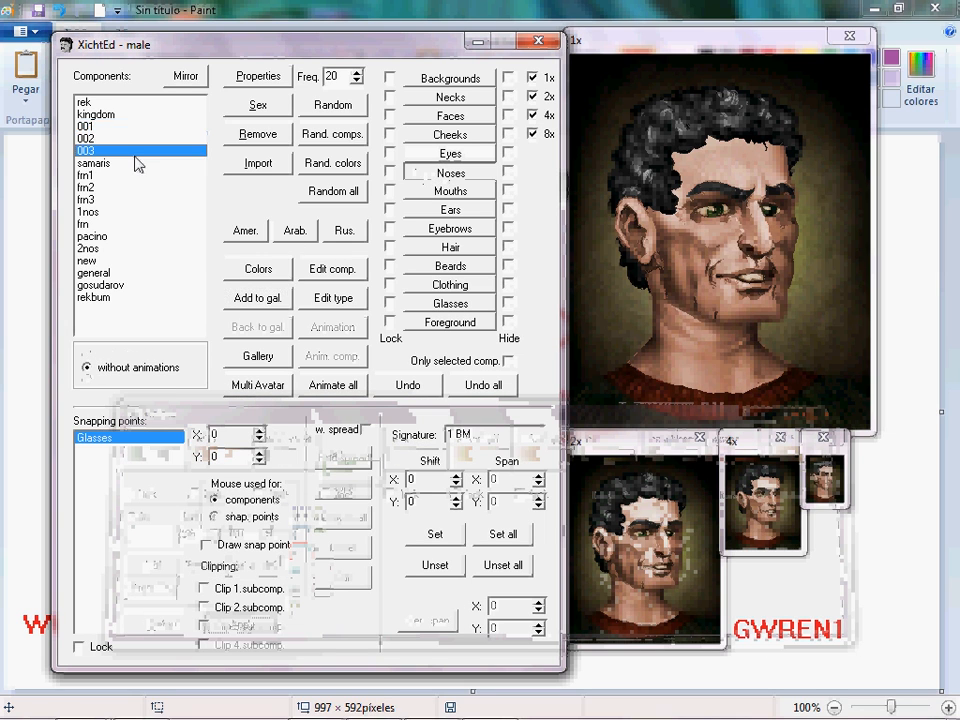
click(134, 188)
click(142, 223)
click(143, 260)
click(122, 224)
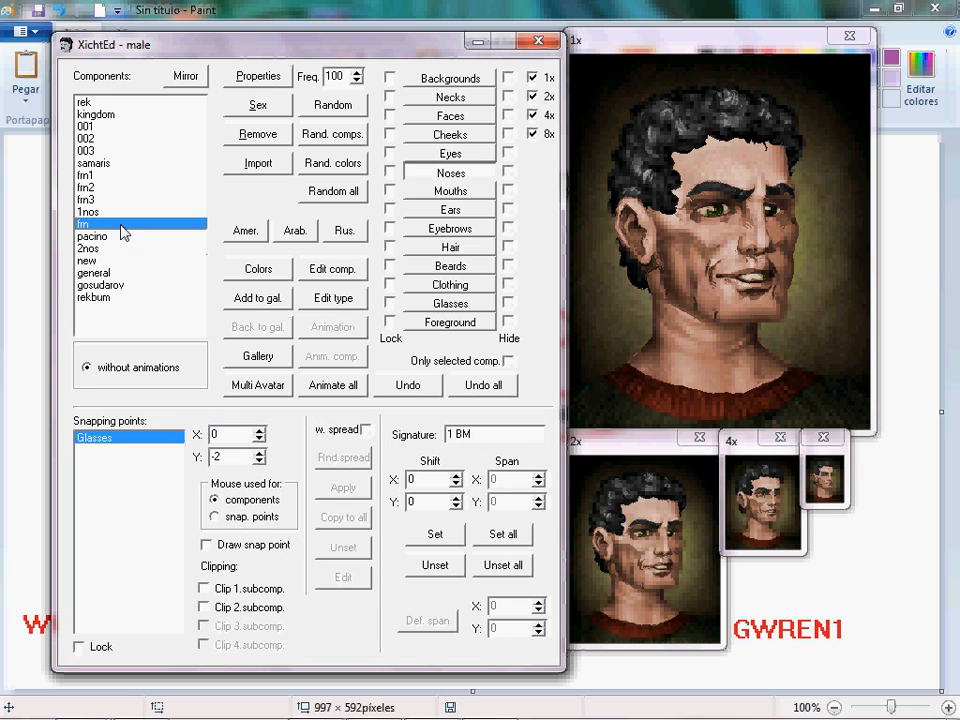
click(119, 200)
Open the Mouths components and try several mouths, settling on pusa11.
click(450, 190)
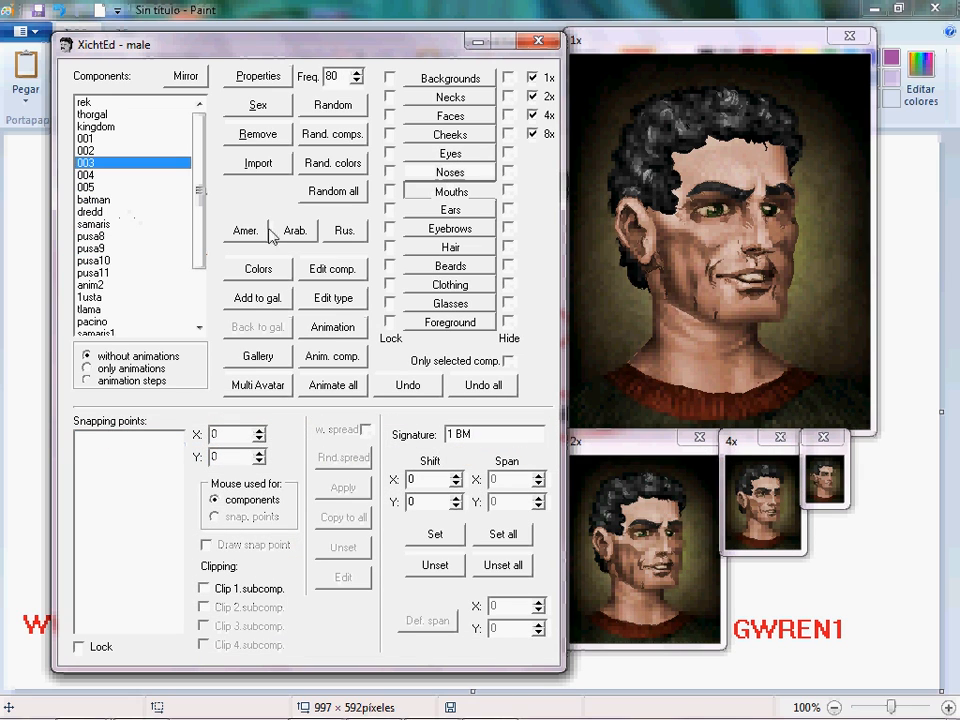
click(148, 200)
click(146, 247)
click(145, 261)
click(144, 274)
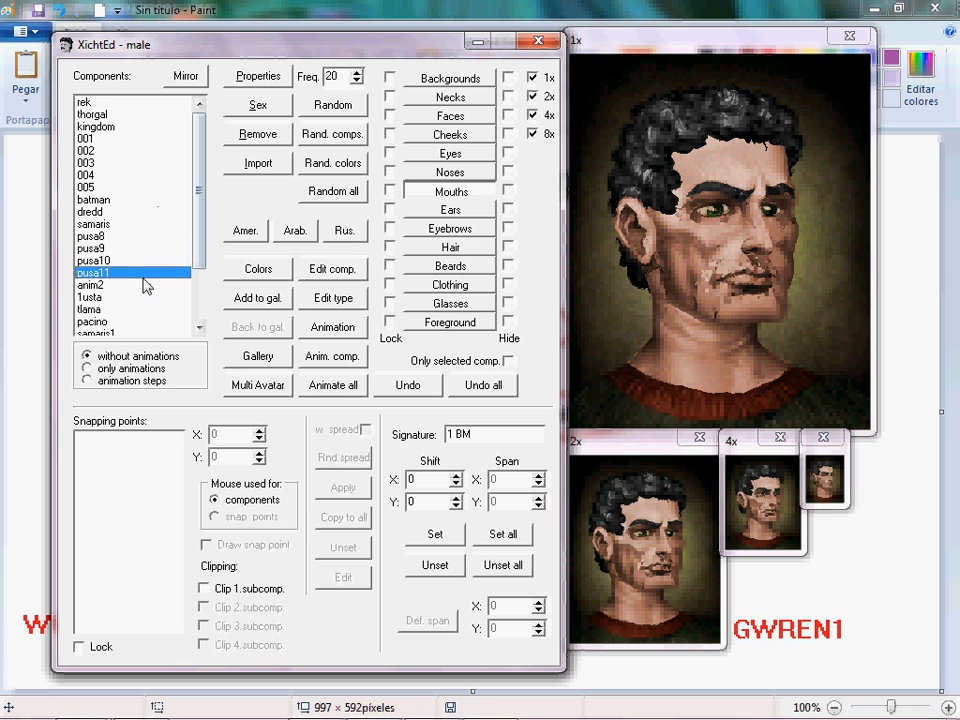
Open the Ears components and step through the ears, settling on ucho1.
click(450, 210)
click(139, 152)
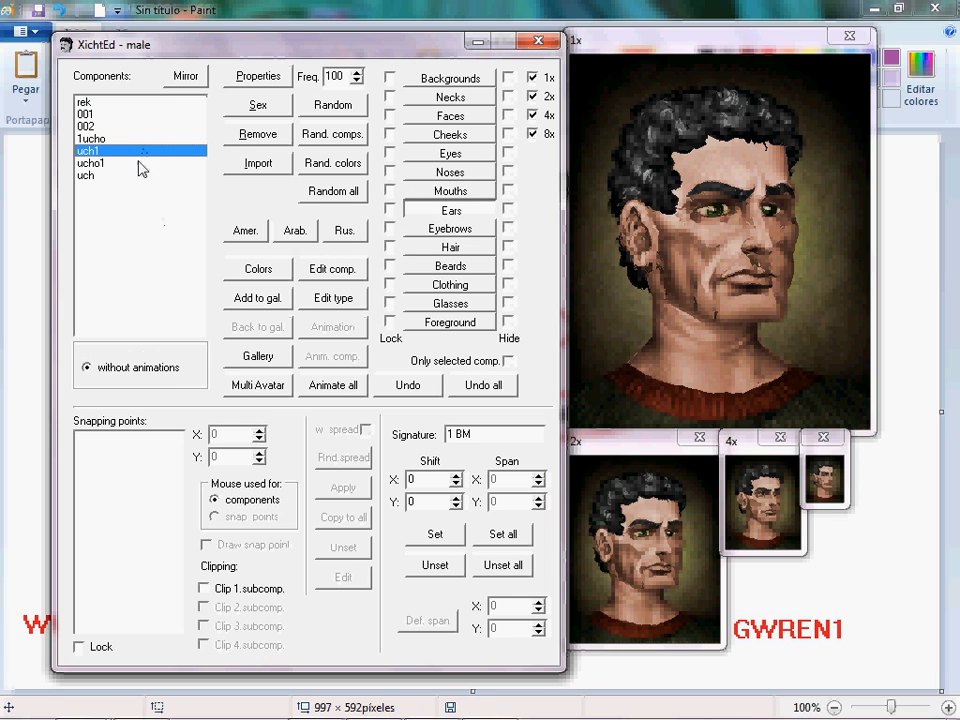
click(118, 163)
click(118, 177)
key(Up)
key(Up)
key(Up)
key(Up)
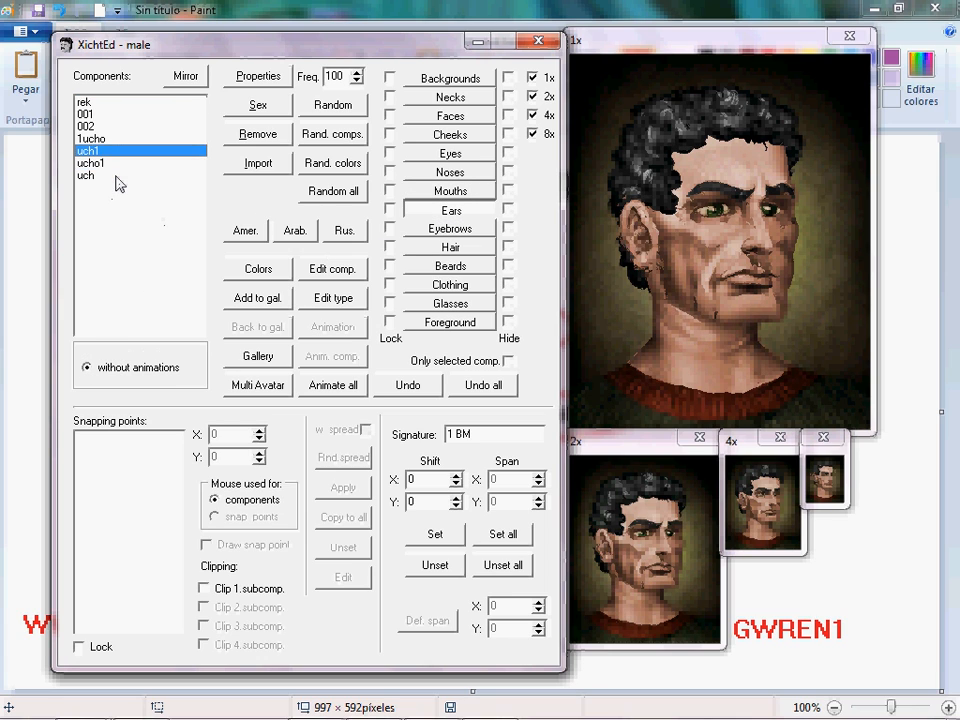
key(Down)
key(Down)
key(Down)
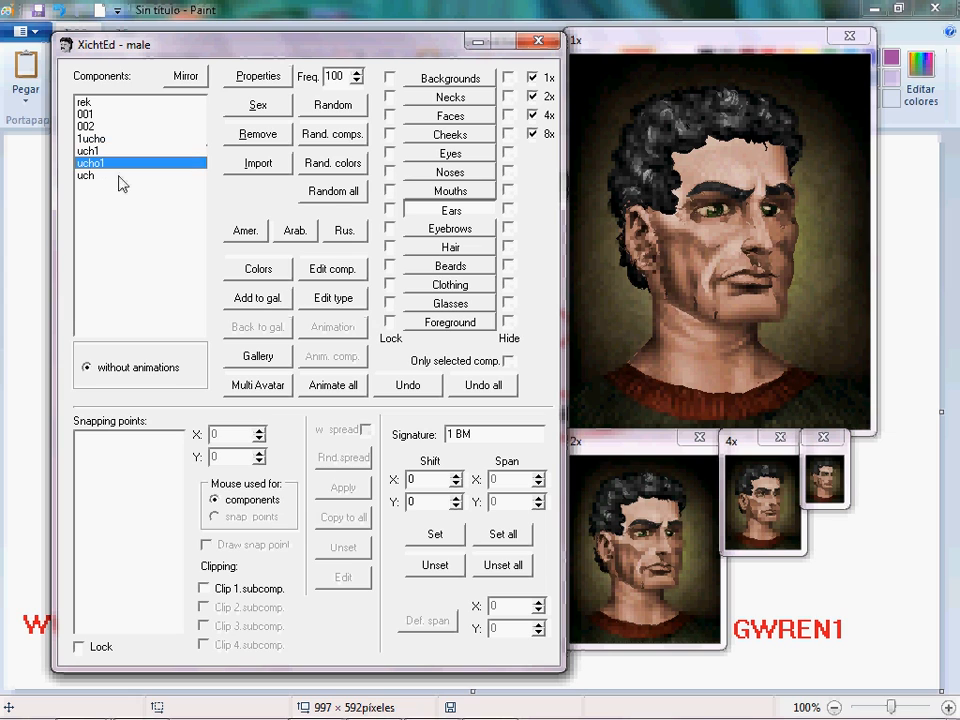
Open the Eyebrows components and step through the eyebrows, settling on 1oboci2.
click(446, 229)
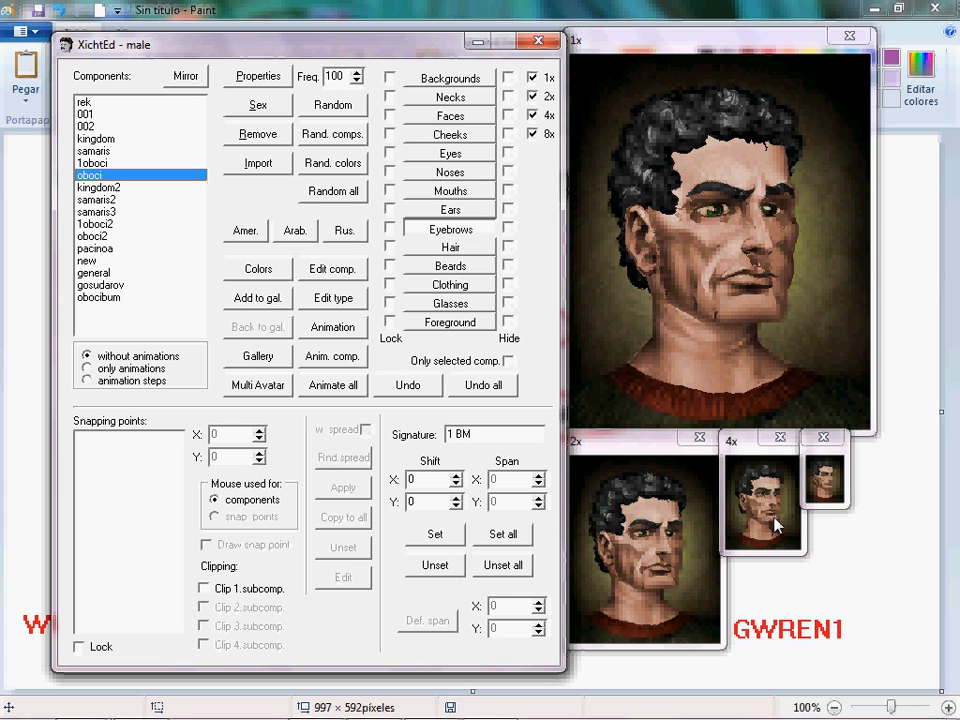
key(Down)
key(Down)
key(Down)
key(Down)
key(Down)
key(Down)
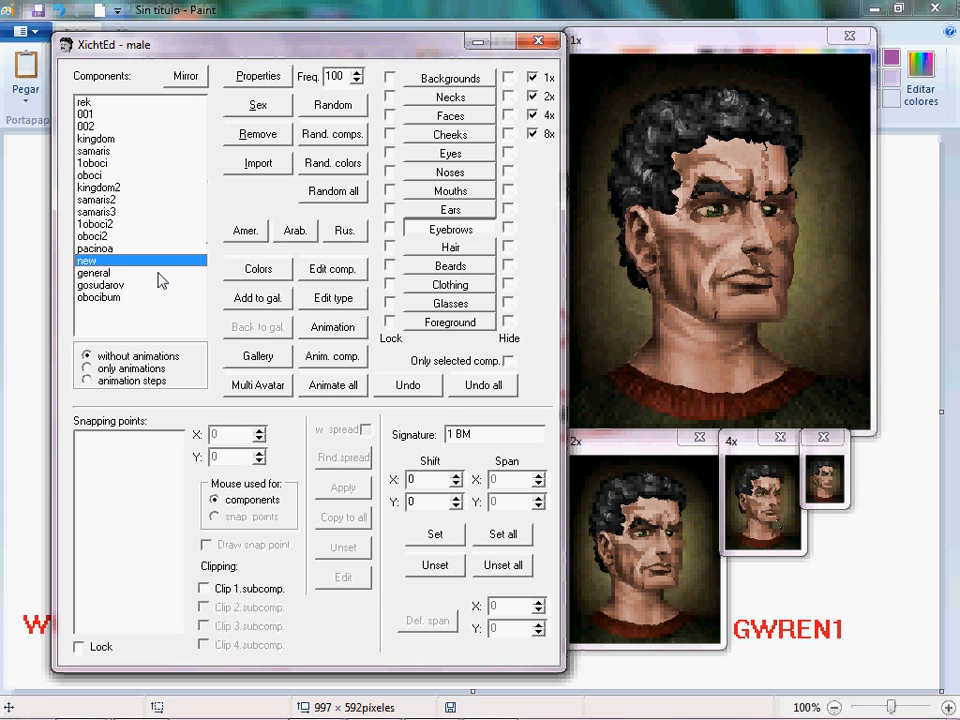
key(Up)
key(Up)
key(Up)
key(Up)
key(Down)
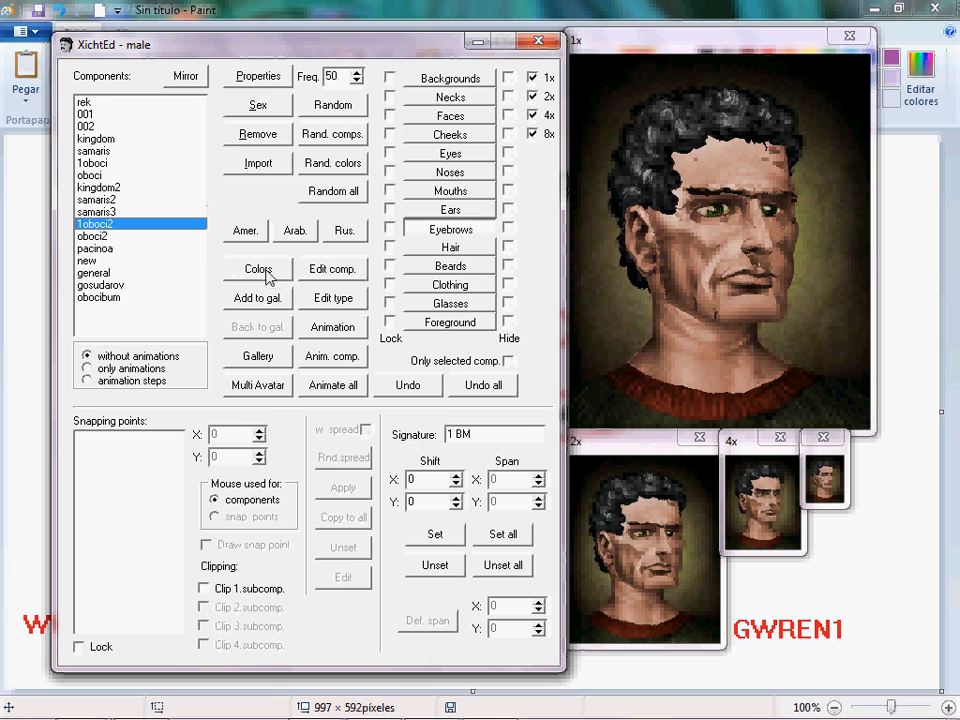
Open the Hair components and try several hairstyles, including bald, settling on rambo.
click(437, 248)
key(Down)
key(Down)
key(Down)
key(Down)
key(Down)
key(Down)
key(Down)
key(Down)
key(Down)
key(Down)
key(Down)
key(Down)
key(Down)
key(Down)
key(Down)
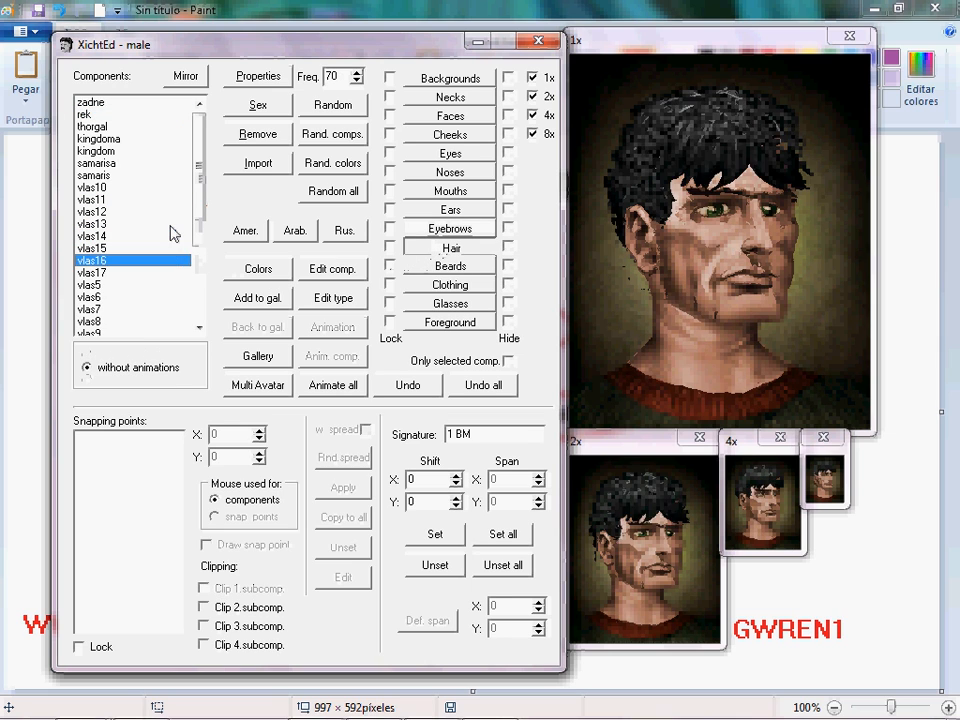
key(Down)
key(Down)
key(Down)
key(Down)
drag(200, 214, 115, 108)
click(115, 104)
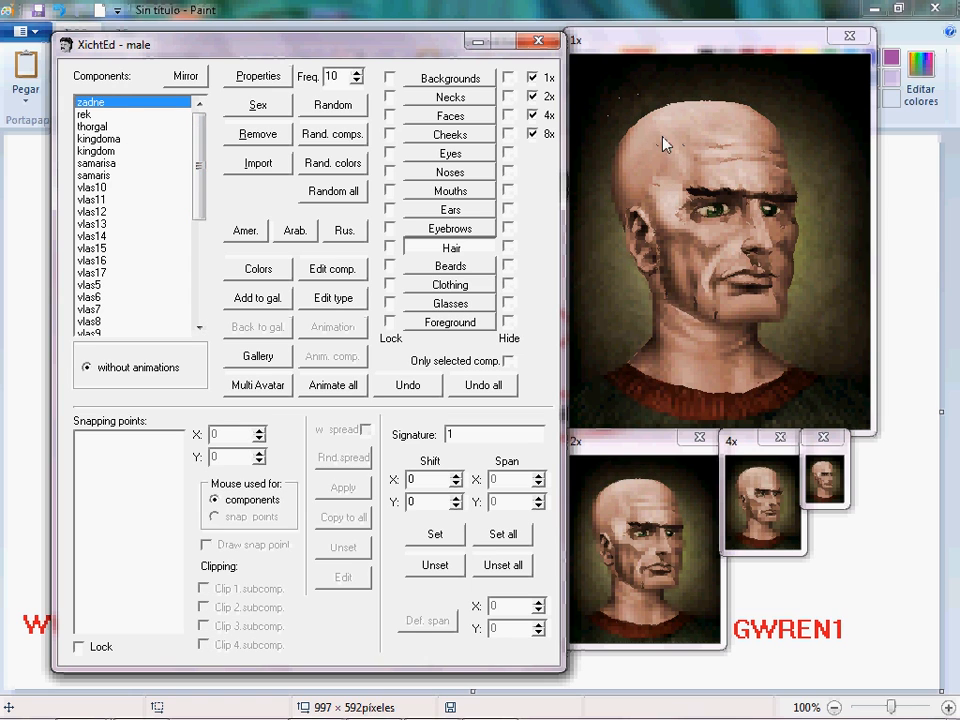
drag(198, 170, 195, 338)
click(140, 324)
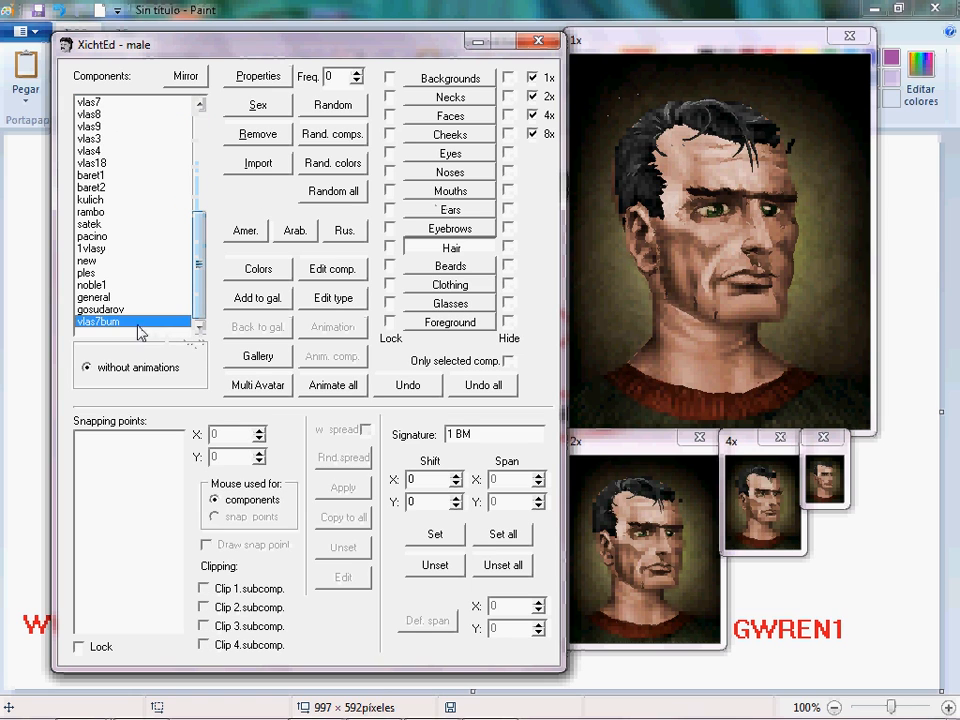
click(145, 313)
key(Up)
key(Up)
key(Up)
key(Up)
key(Up)
key(Up)
key(Up)
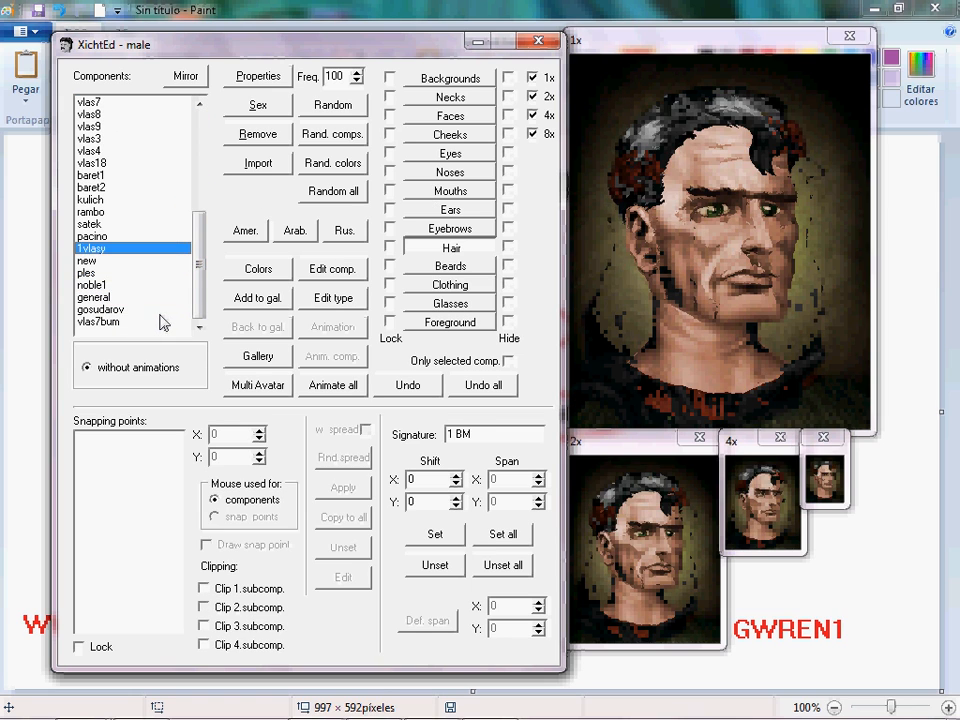
key(Up)
key(Up)
key(Down)
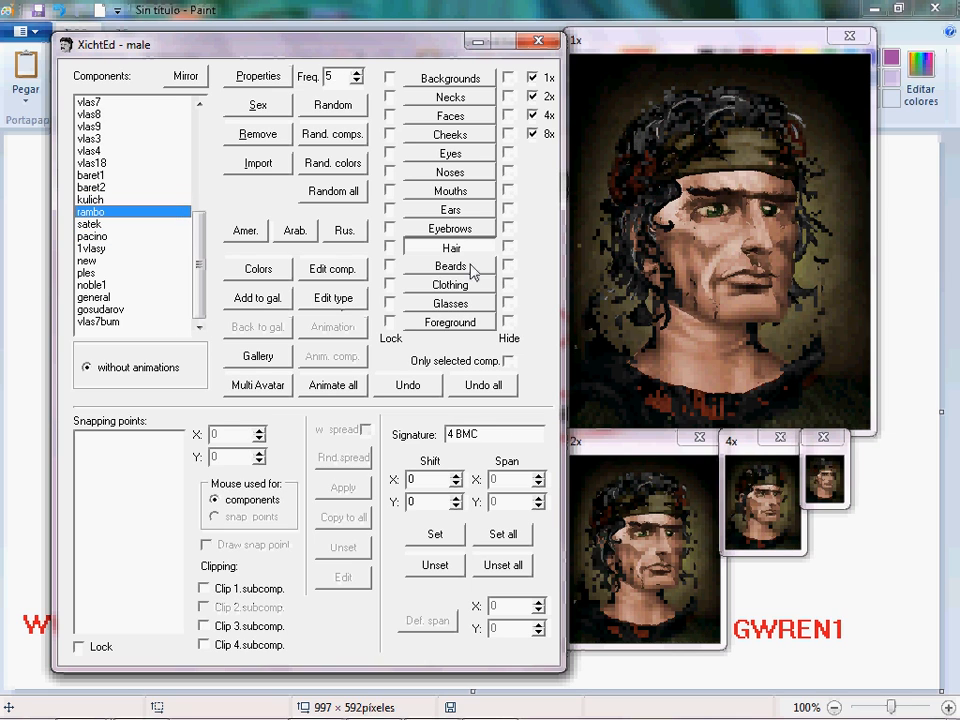
Open the Beards components and step through the beards, settling on thorgal.
click(470, 267)
key(Down)
key(Down)
key(Down)
key(Down)
key(Down)
key(Down)
key(Down)
key(Down)
key(Down)
key(Down)
key(Down)
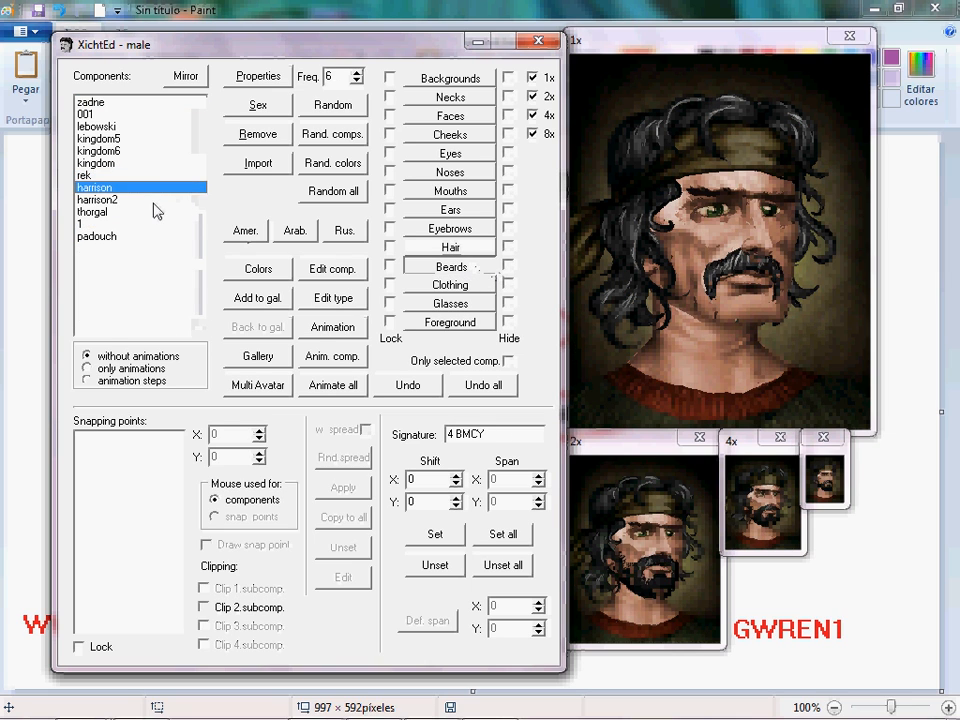
key(Up)
key(Up)
key(Up)
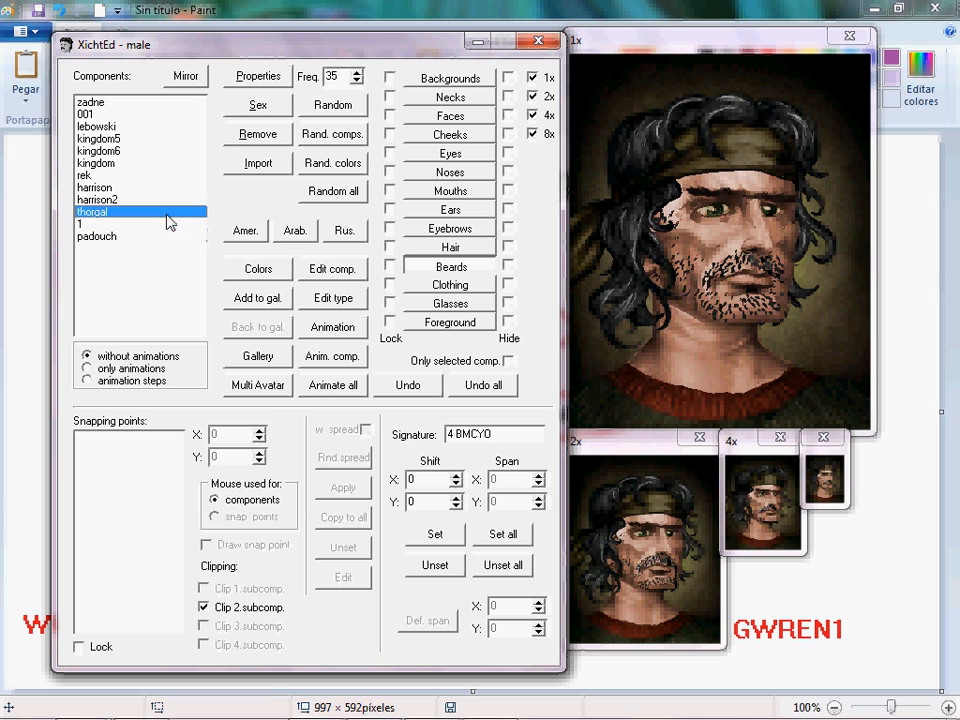
click(189, 227)
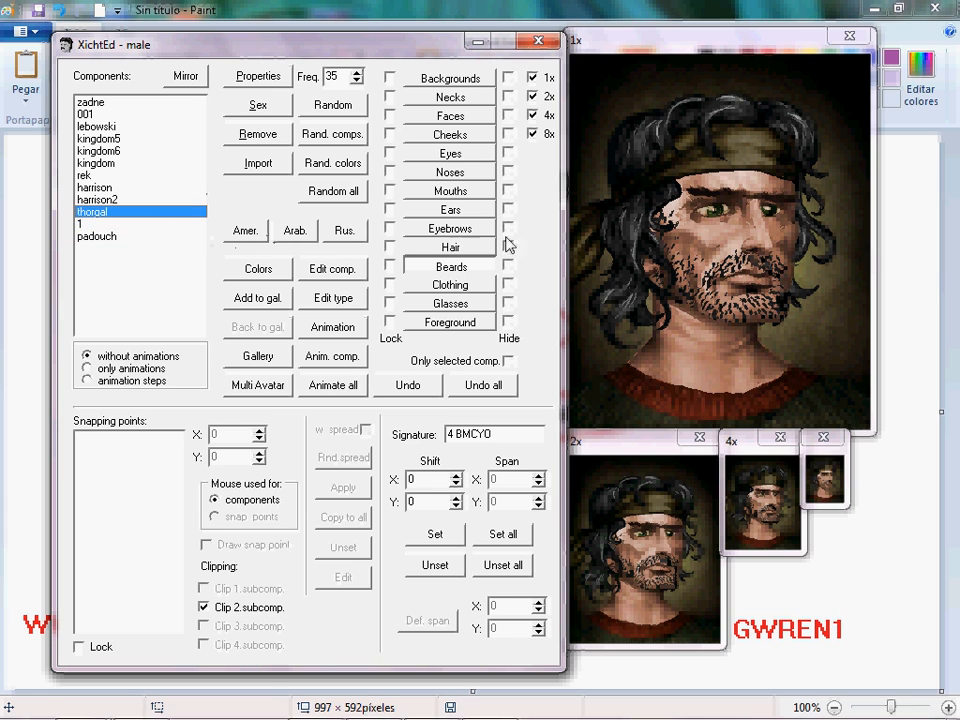
Open the Clothing components and try several outfits, settling on USdoc1.
click(451, 282)
key(Up)
key(Up)
key(Up)
key(Up)
key(Up)
key(Up)
key(Up)
key(Up)
key(Up)
key(Up)
key(Up)
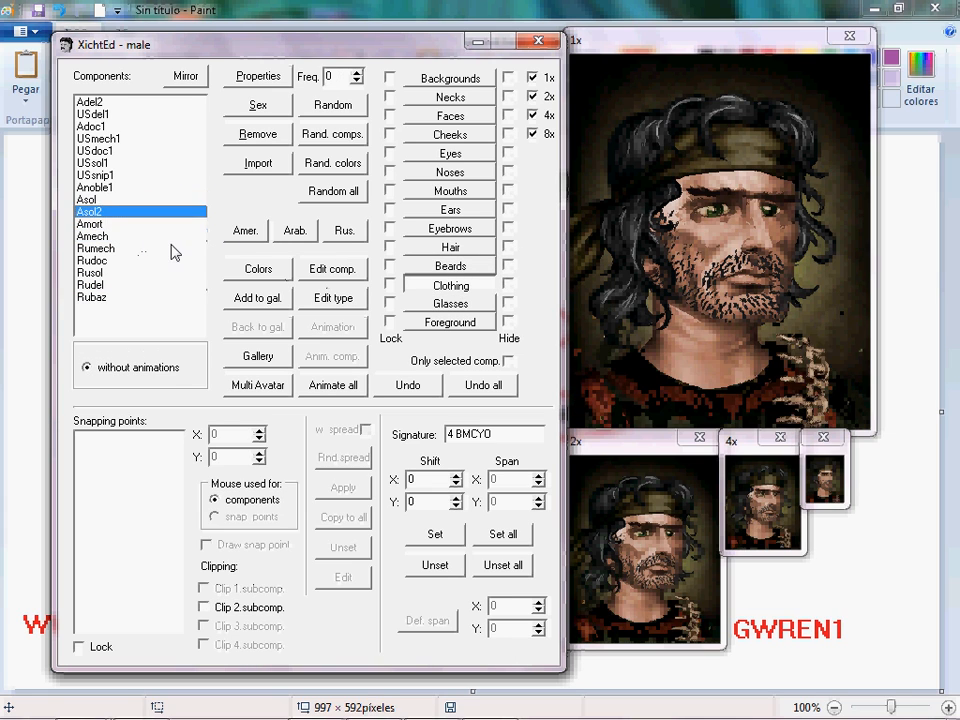
key(Up)
key(Up)
key(Up)
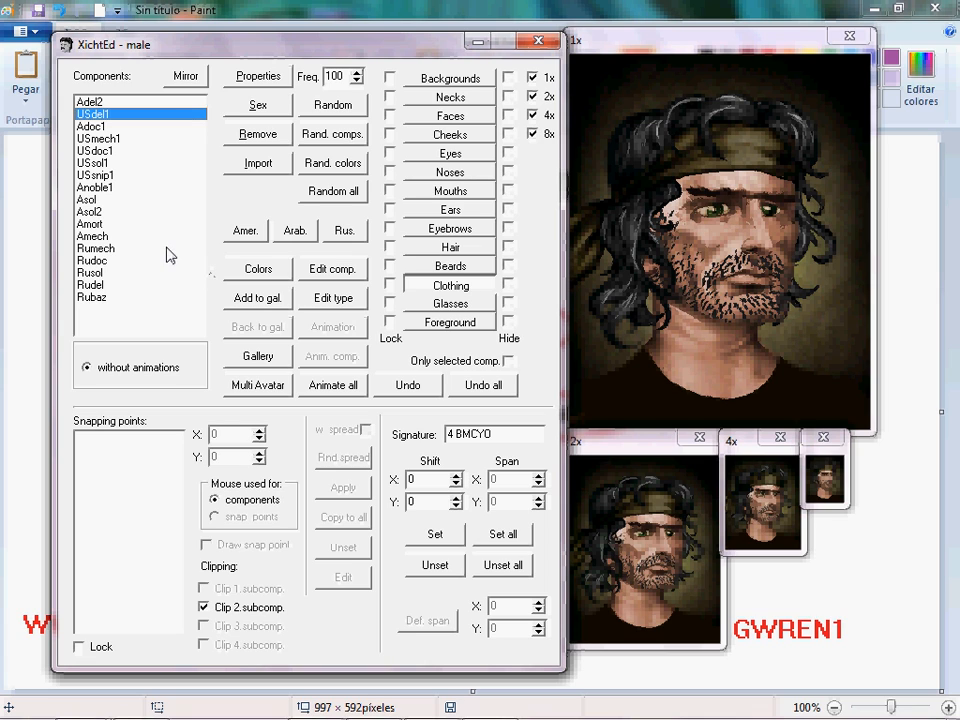
click(125, 249)
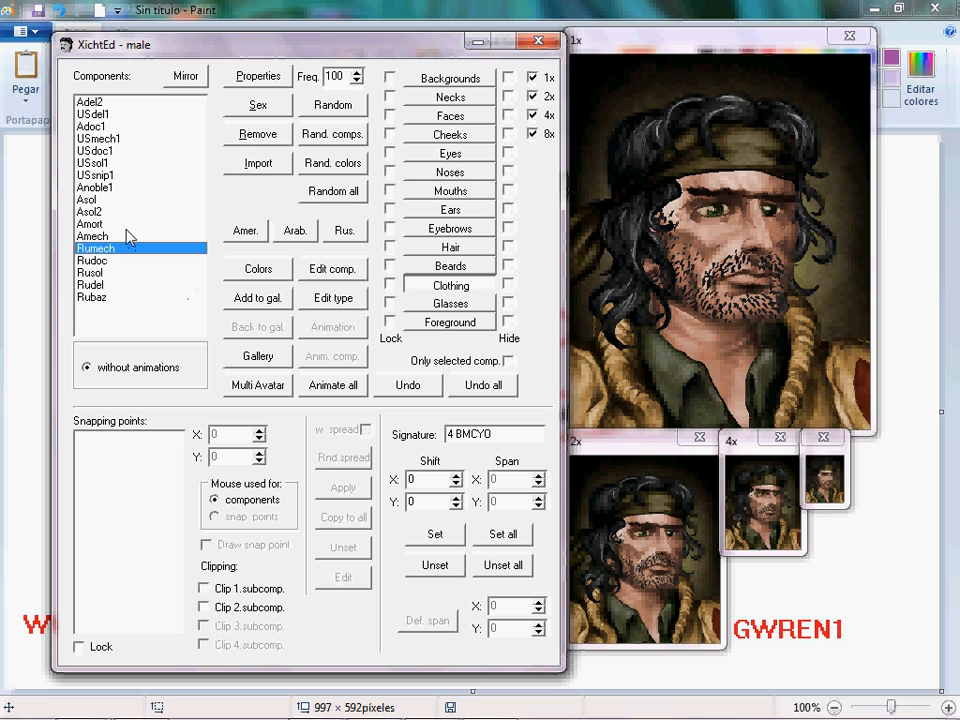
click(96, 224)
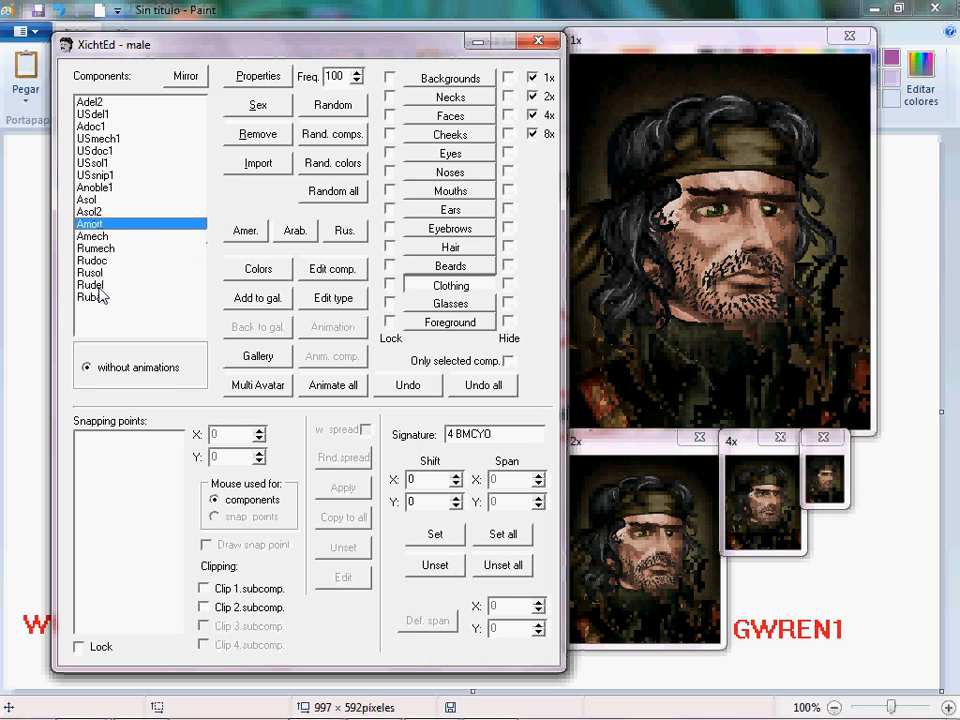
click(115, 152)
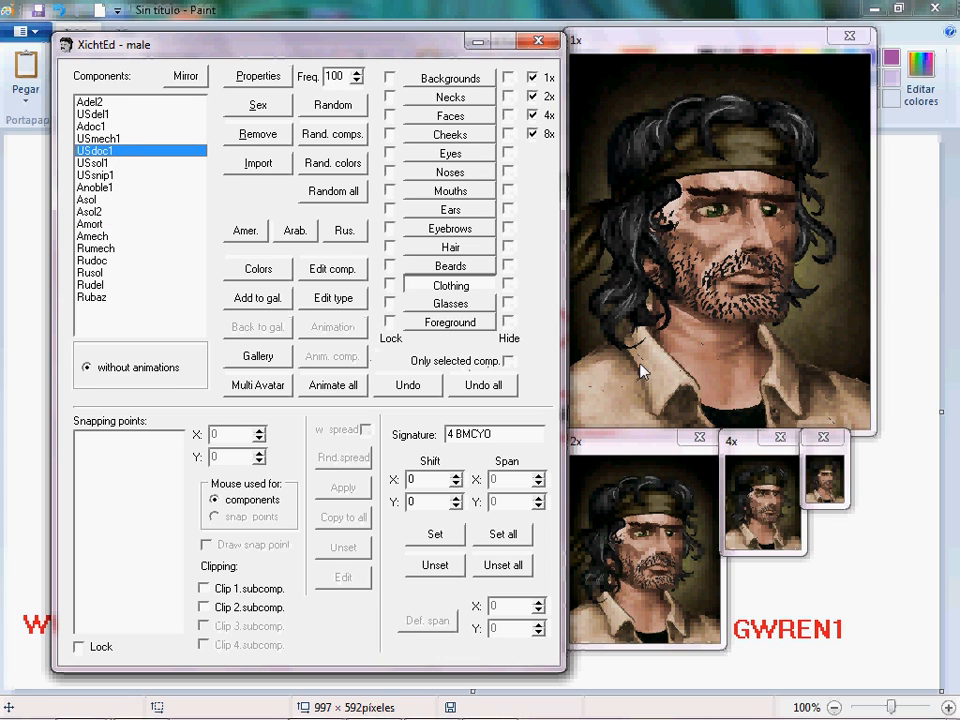
Open the Glasses components and try several pairs, settling on lennonbl.
click(451, 304)
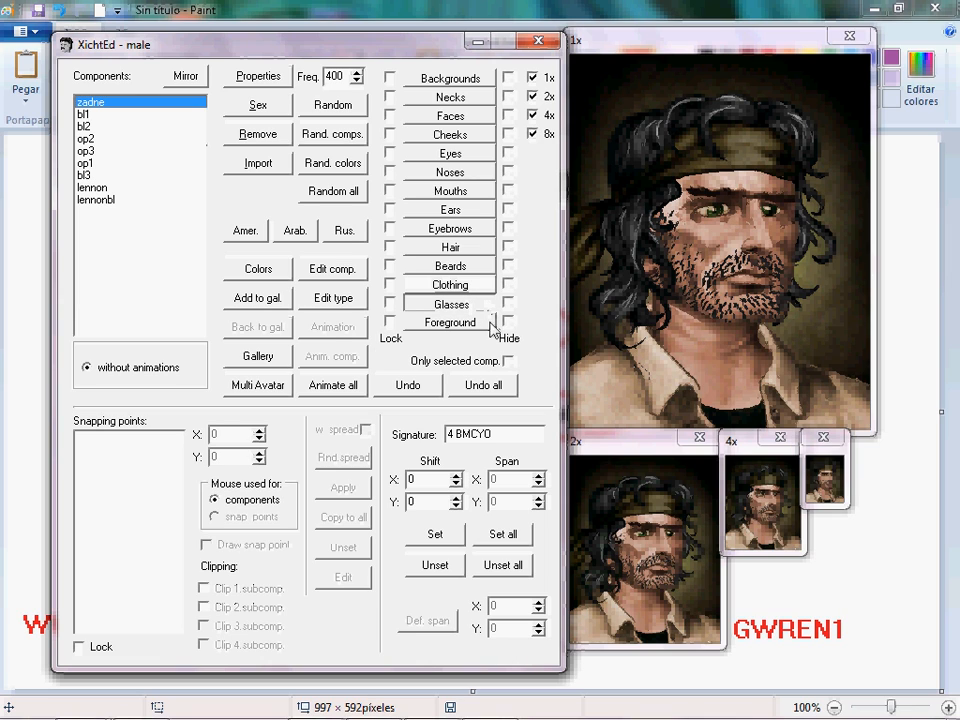
click(113, 151)
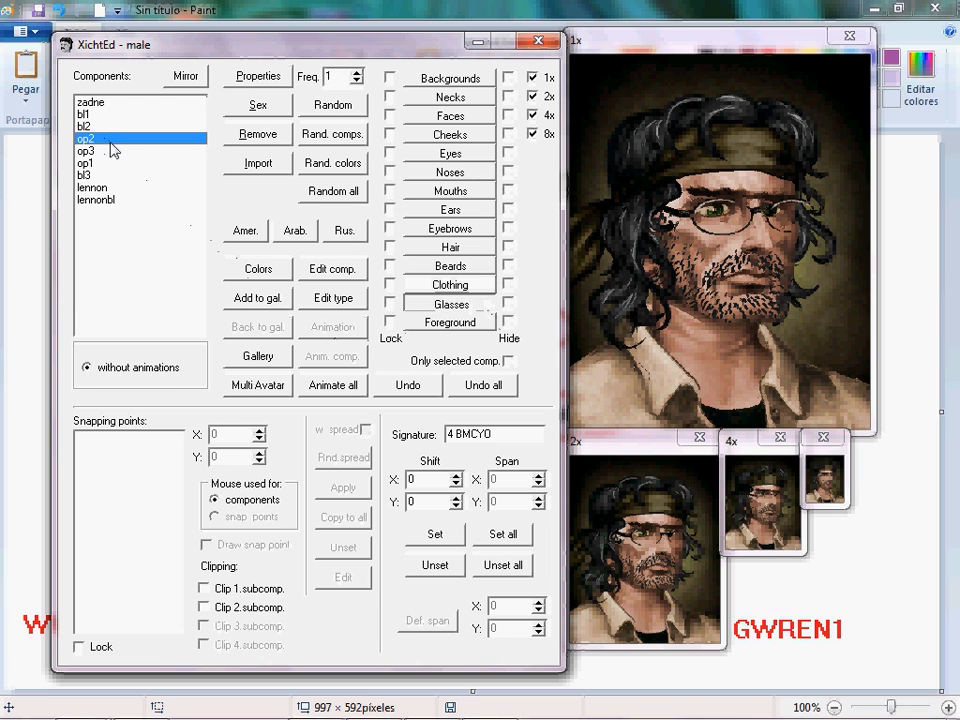
click(110, 162)
click(110, 187)
click(125, 200)
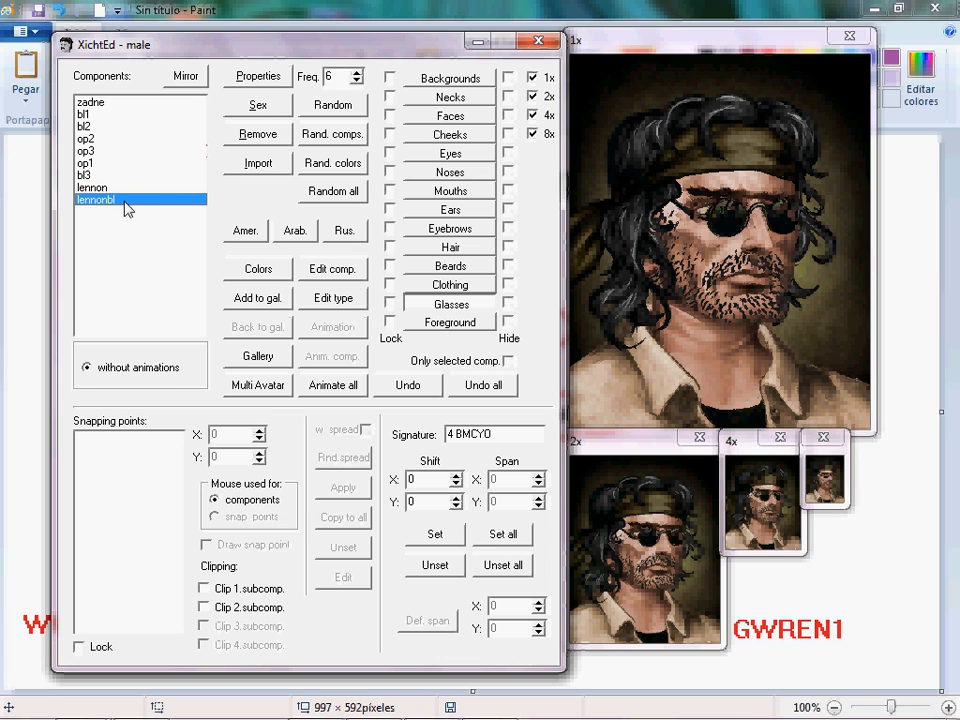
Check the Foreground components, then open Backgrounds and try several backgrounds, settling on pozadi3.
click(436, 321)
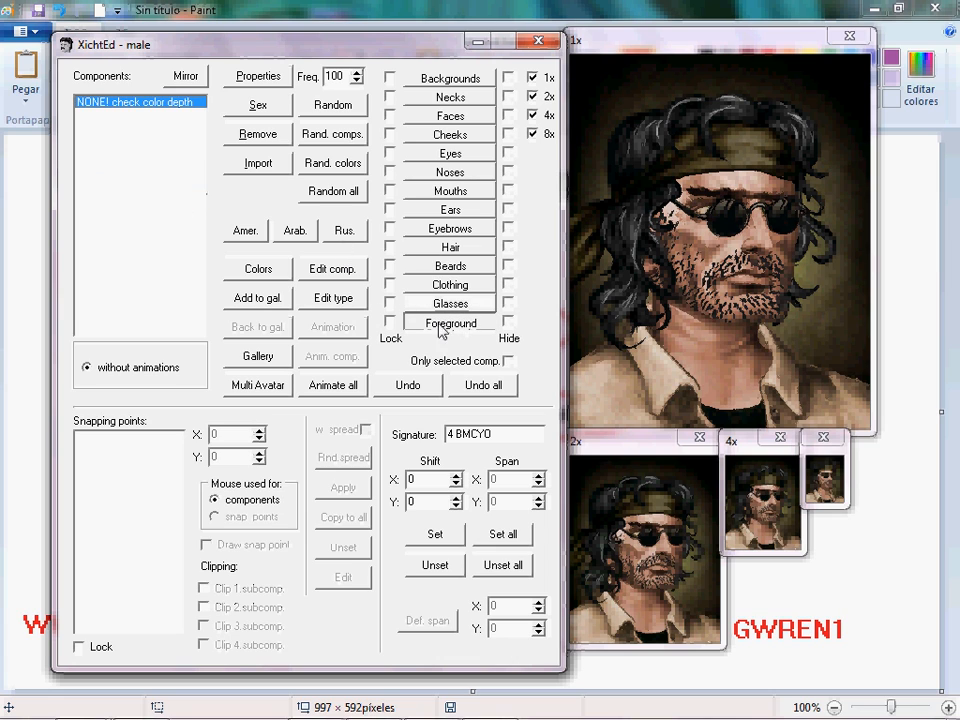
click(410, 79)
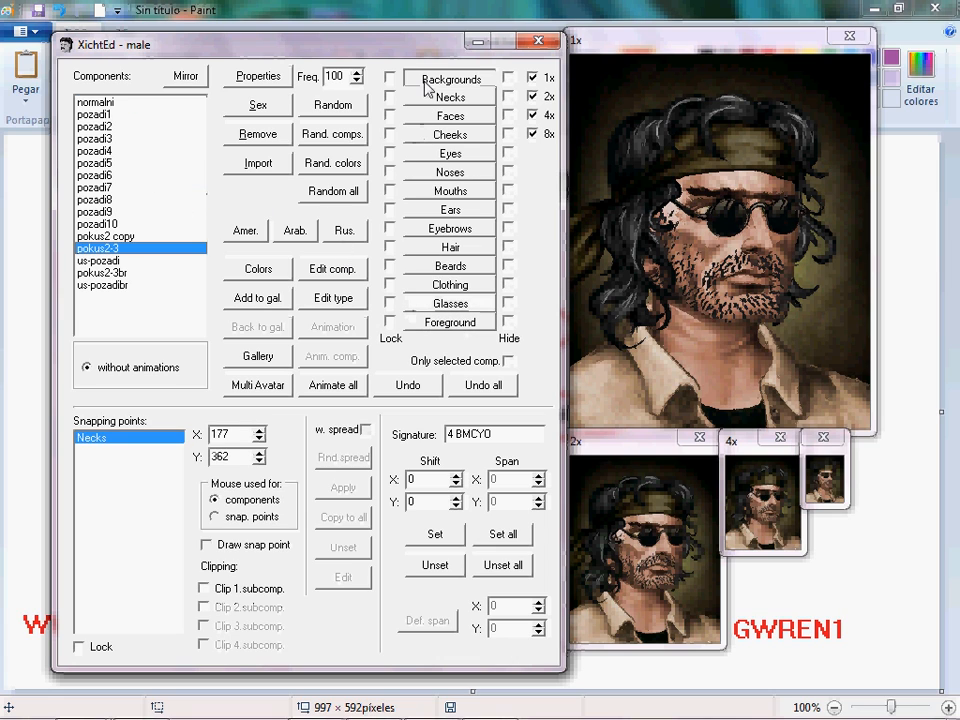
click(105, 127)
click(118, 114)
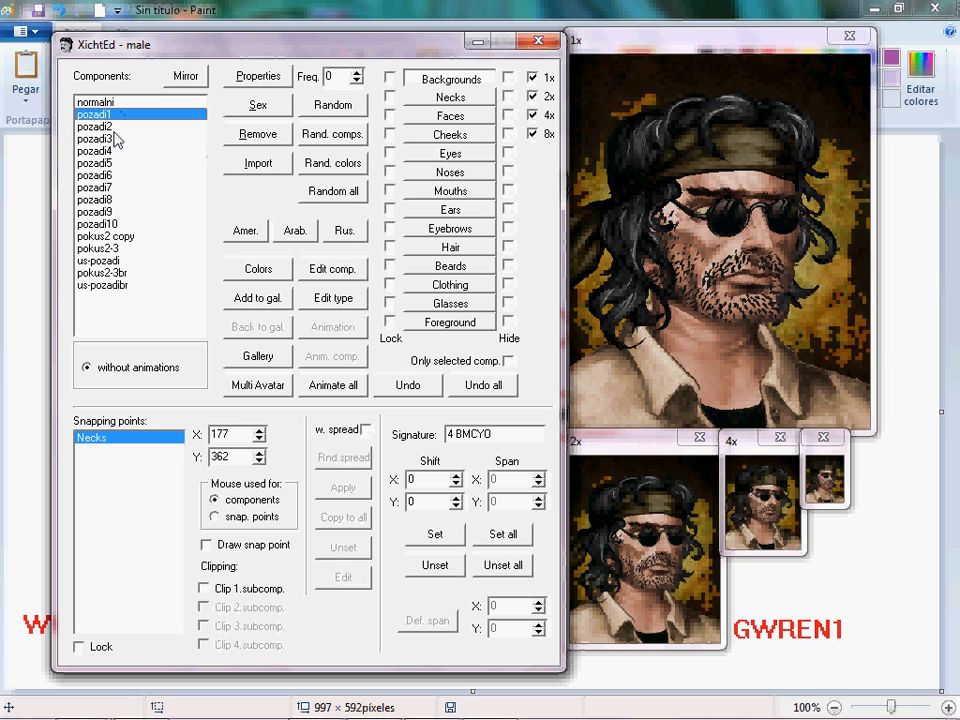
click(107, 127)
click(114, 151)
click(112, 163)
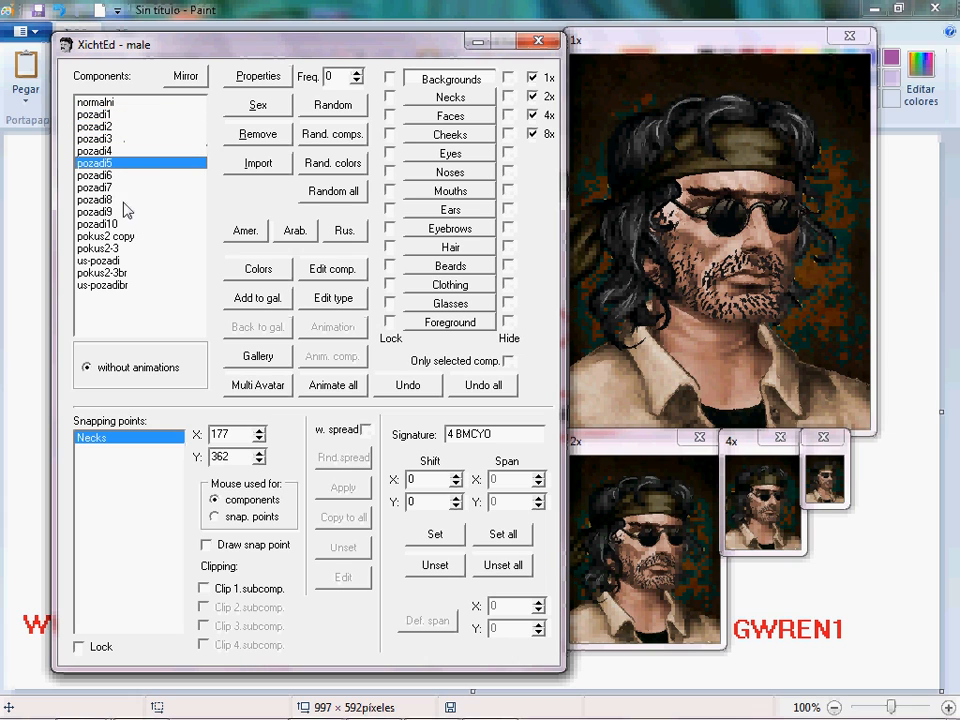
click(125, 200)
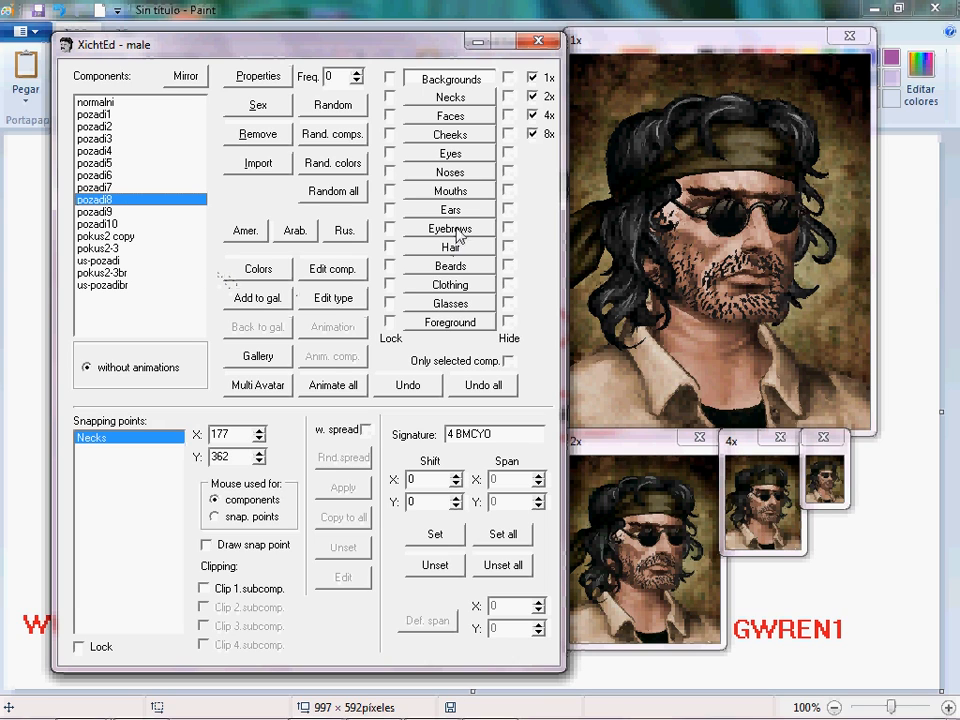
click(110, 212)
click(110, 236)
click(146, 273)
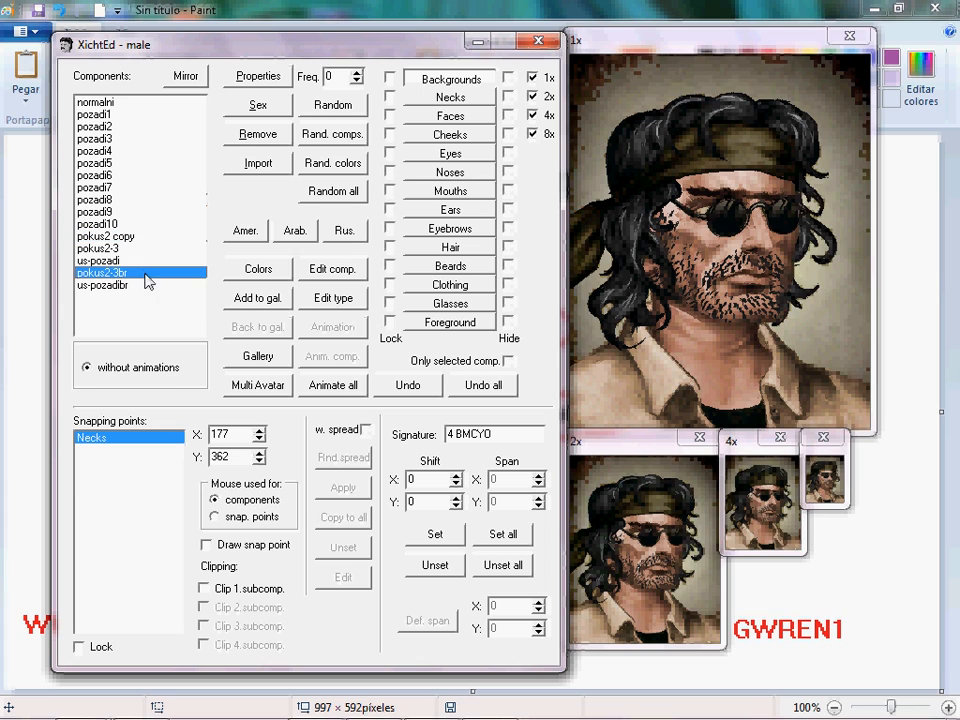
click(138, 286)
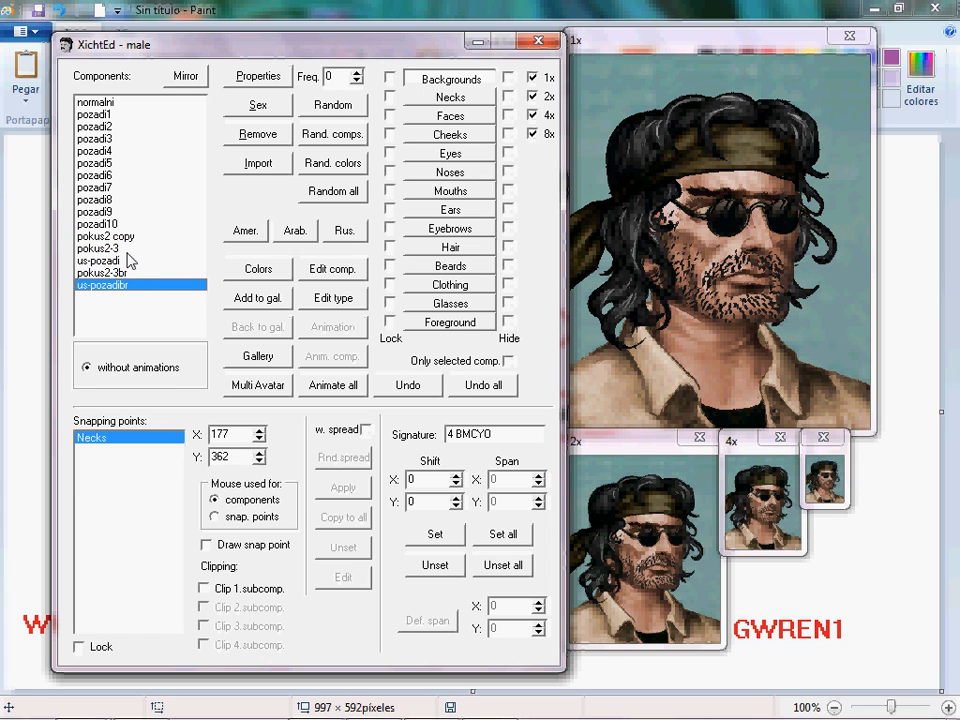
click(122, 199)
click(115, 163)
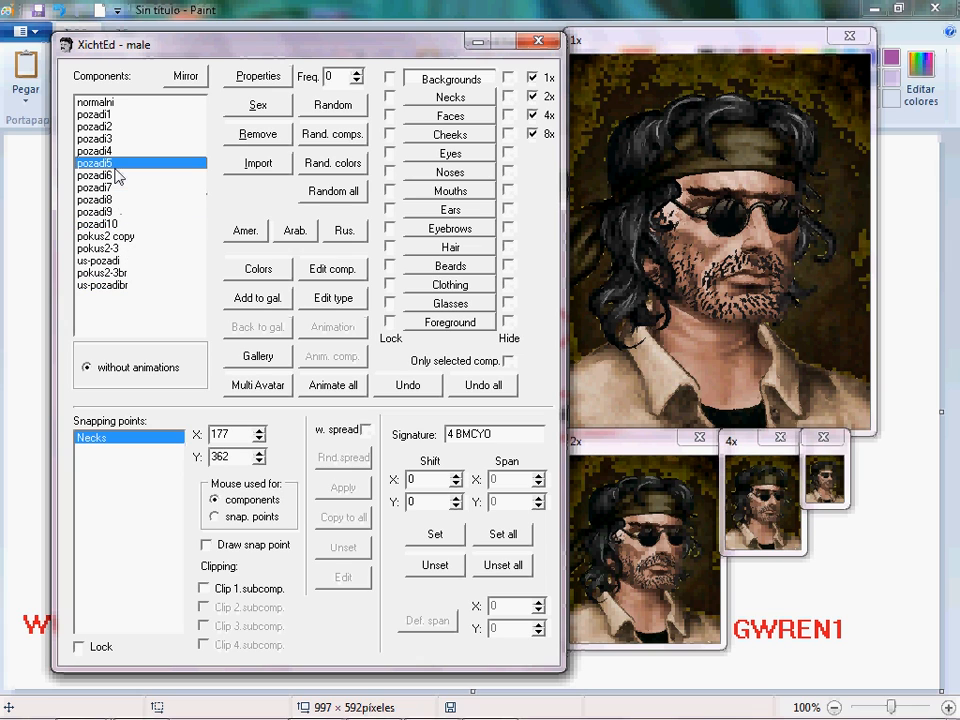
click(114, 153)
click(112, 143)
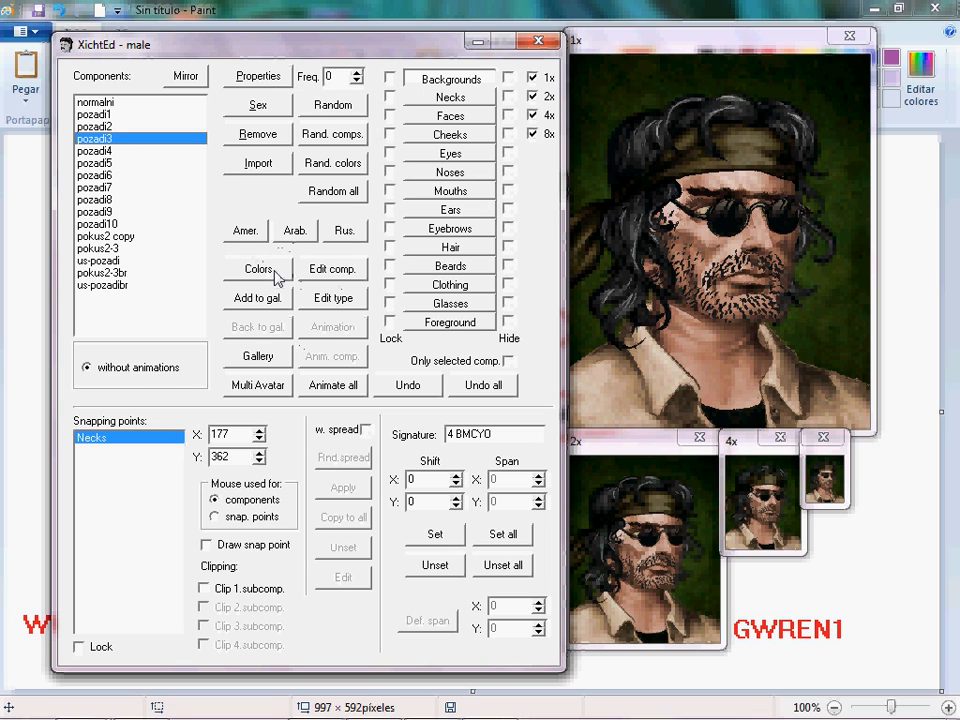
Switch the character to the Female Pak through the Change Sex dialog.
click(257, 105)
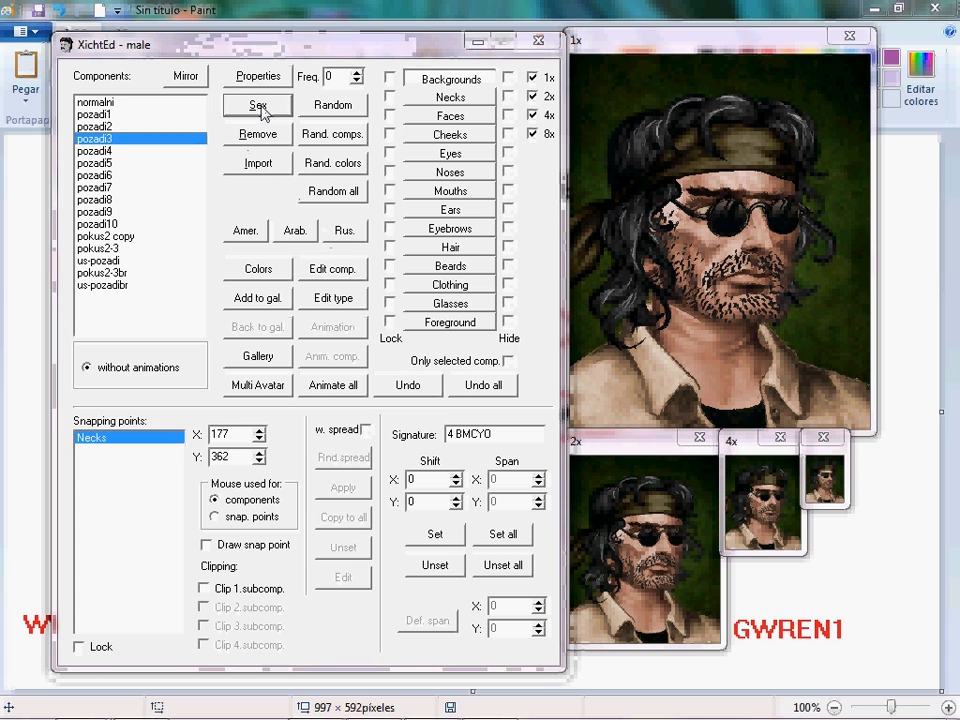
click(390, 360)
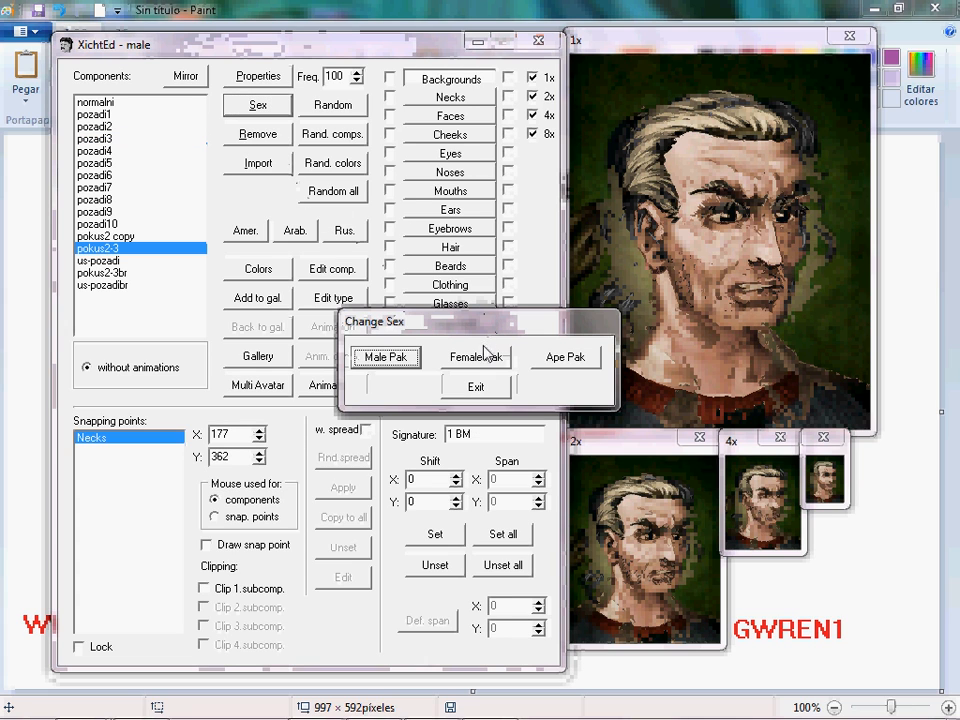
click(478, 363)
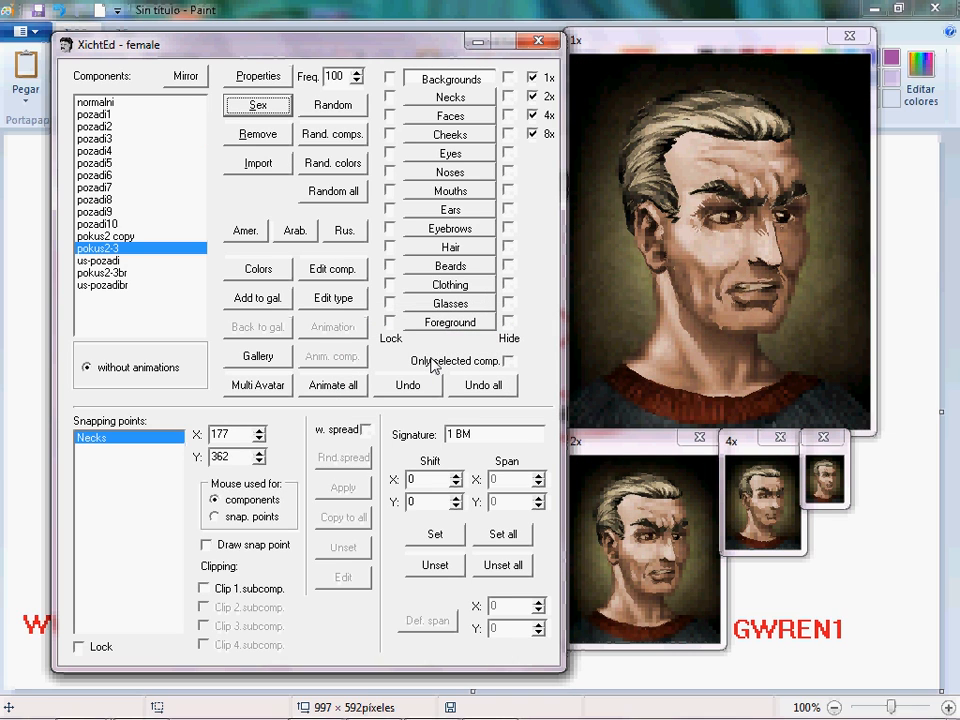
Pick the us-pozadibr background and the pusa4 mouth for the female portrait.
click(152, 162)
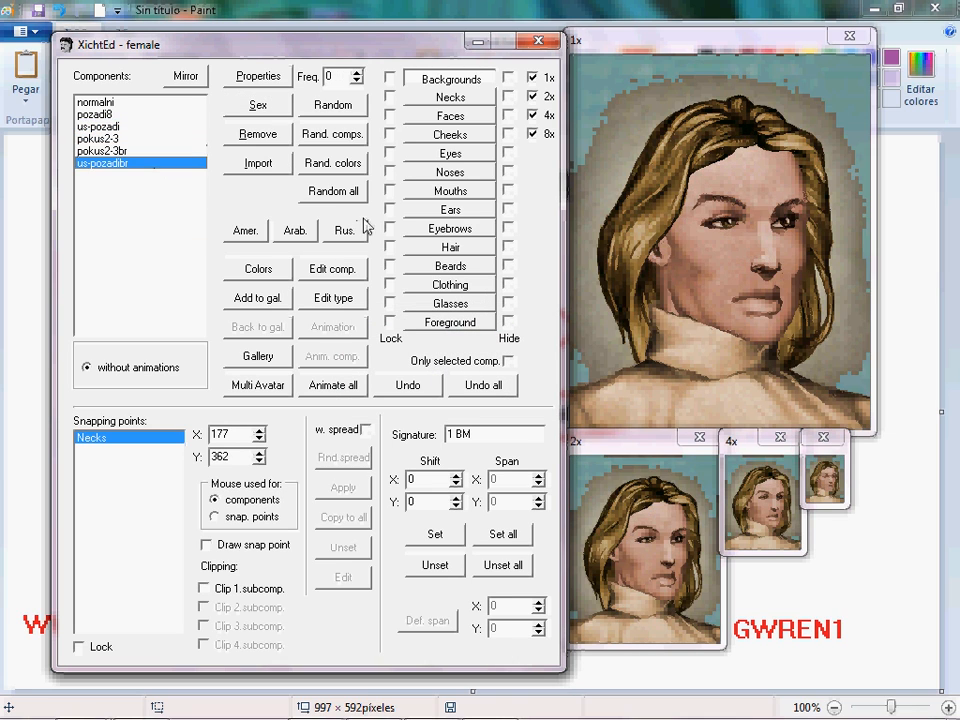
click(450, 191)
click(182, 199)
click(172, 163)
click(172, 127)
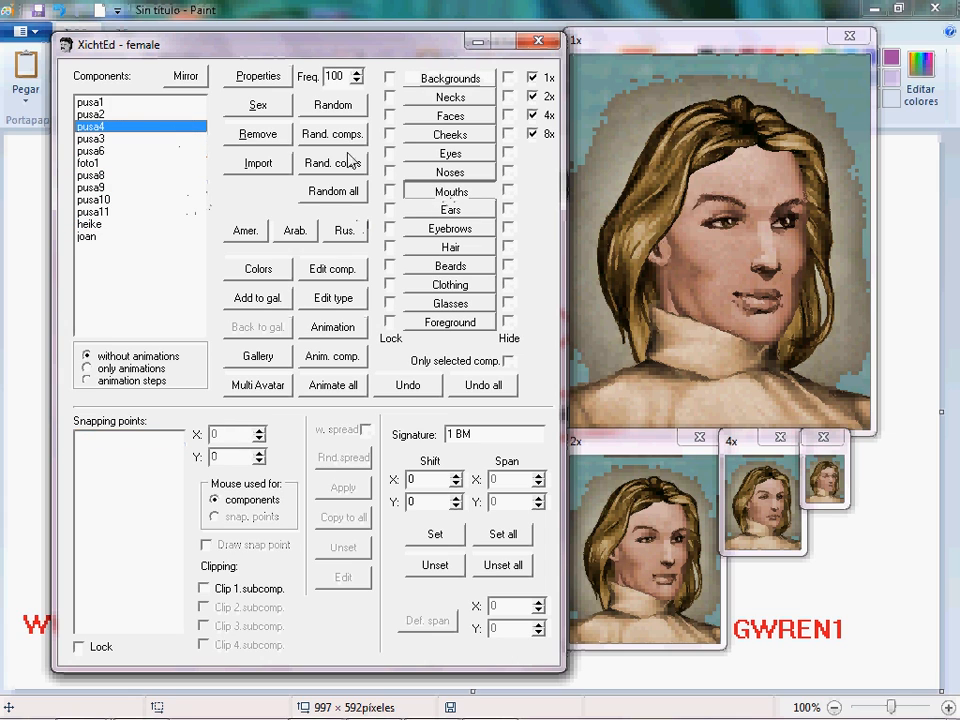
Pick the foto1 nose for the female, then switch the character to the Ape Pak through the Change Sex dialog.
click(450, 172)
click(113, 187)
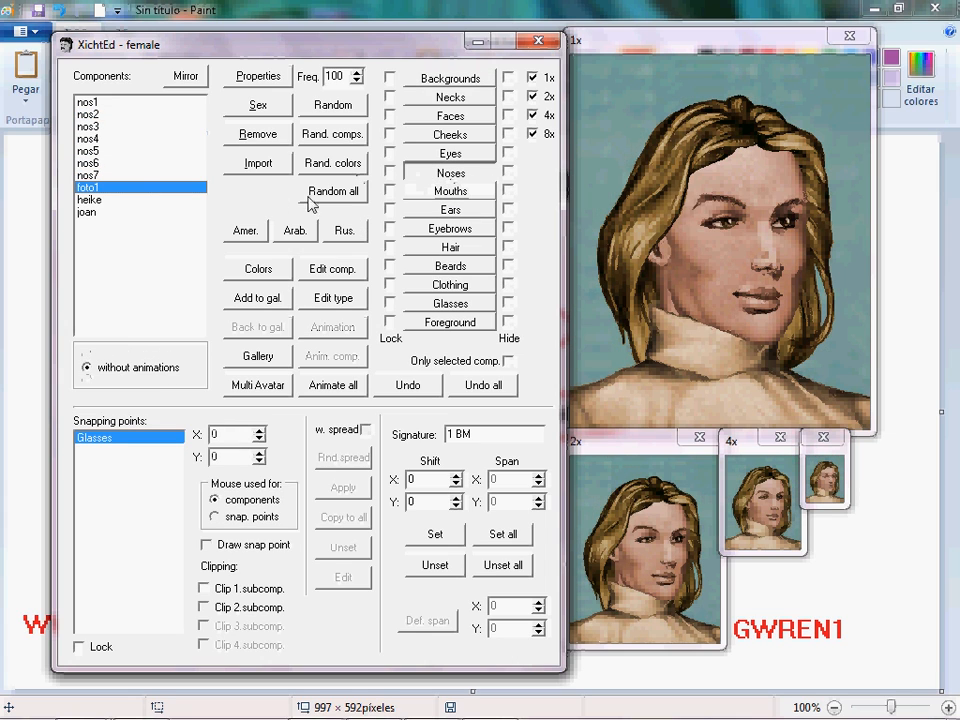
click(258, 104)
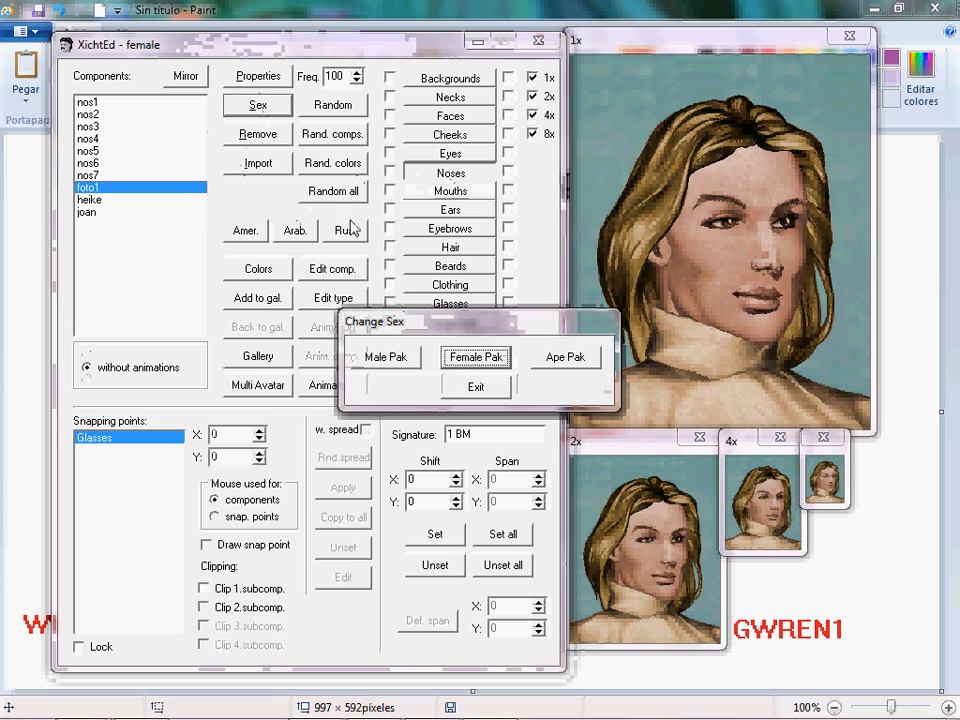
click(562, 357)
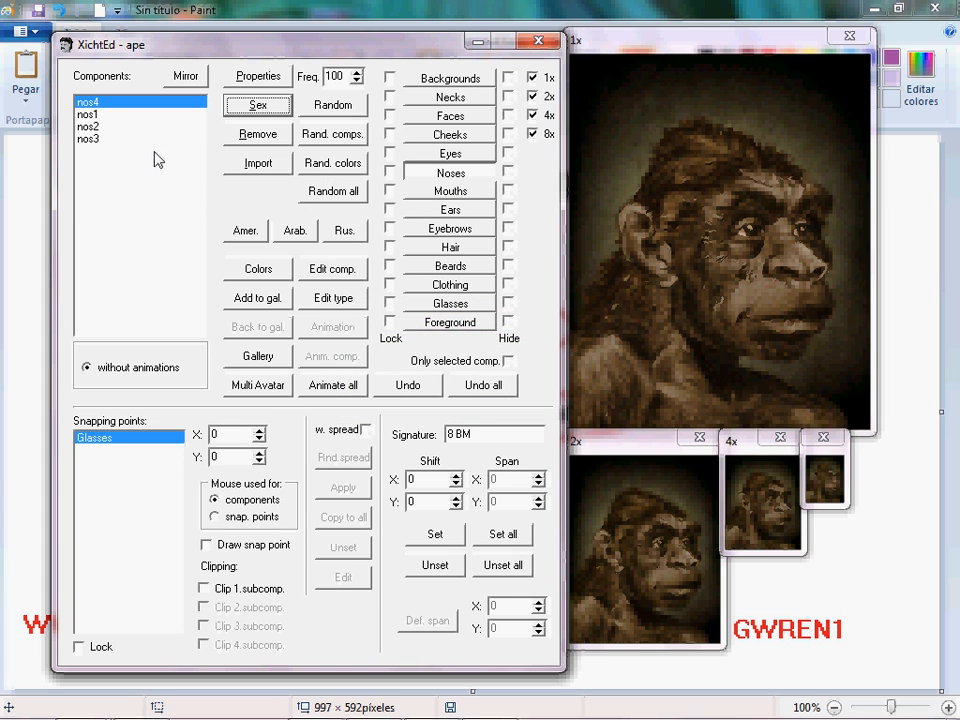
Try several ape noses, settling on nos1.
click(146, 139)
click(141, 127)
click(137, 114)
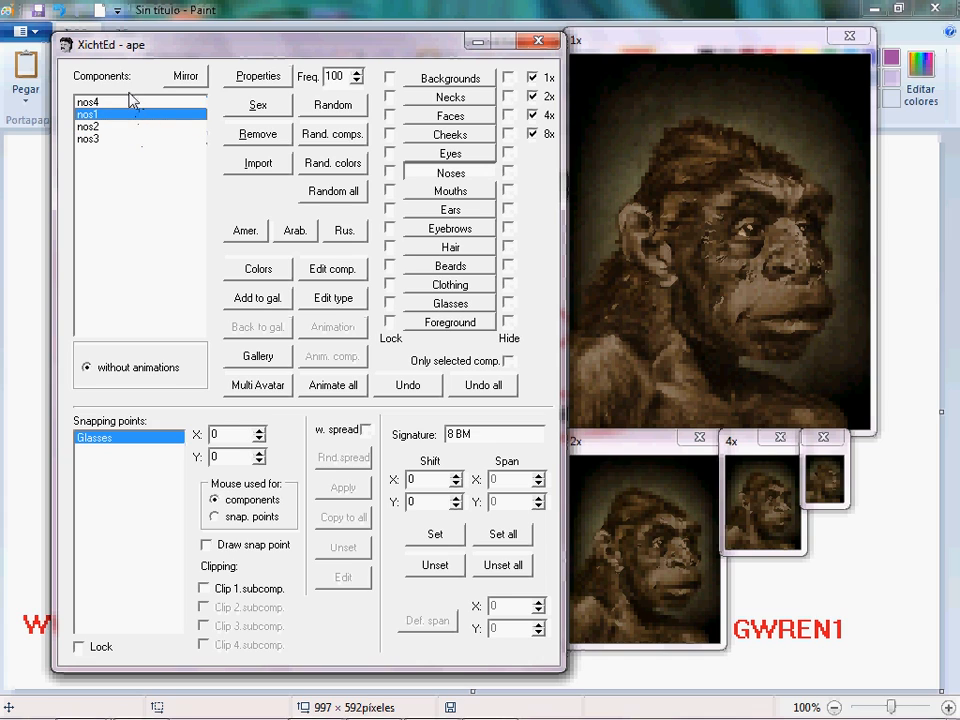
Open the Eyes components and try several ape eyes, settling on oci4.
click(450, 154)
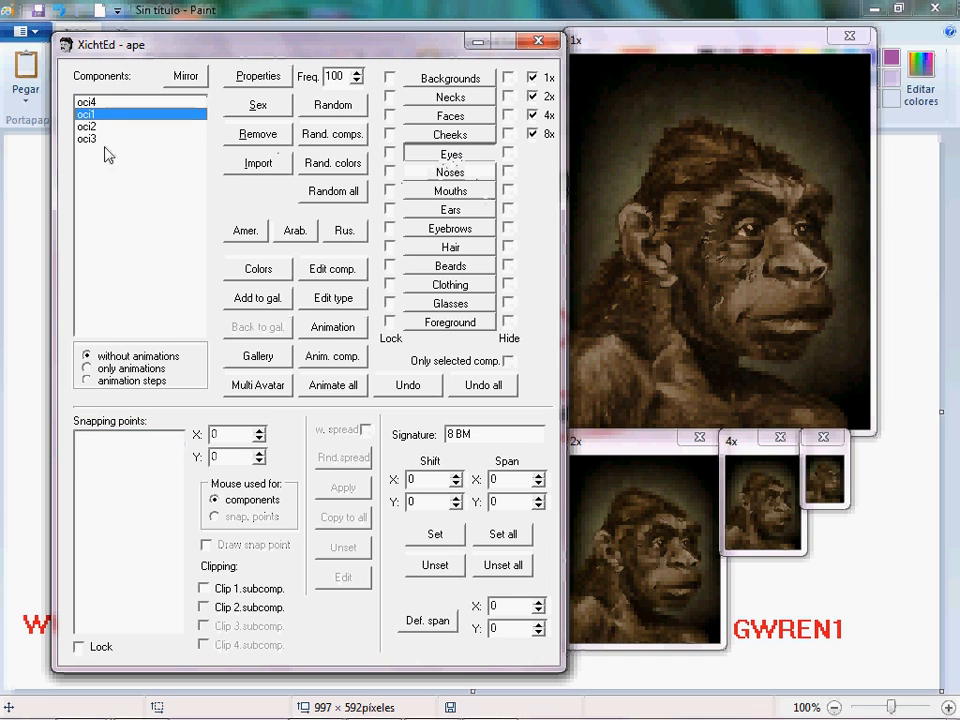
click(112, 128)
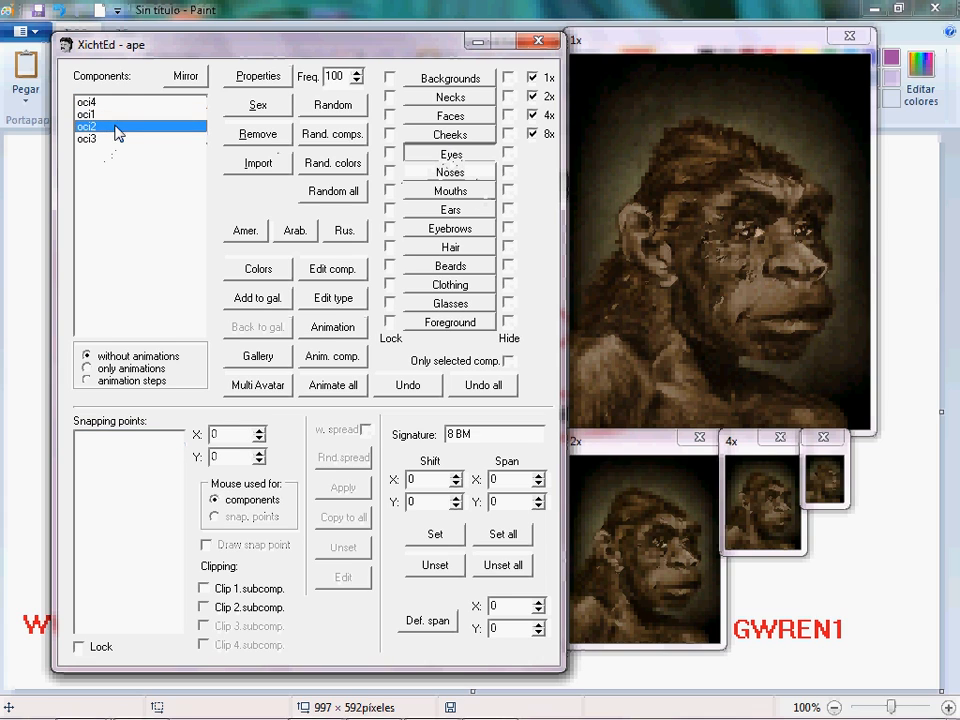
click(116, 116)
click(116, 102)
Open the Cheeks components and try several cheeks, settling on lice3.
click(450, 134)
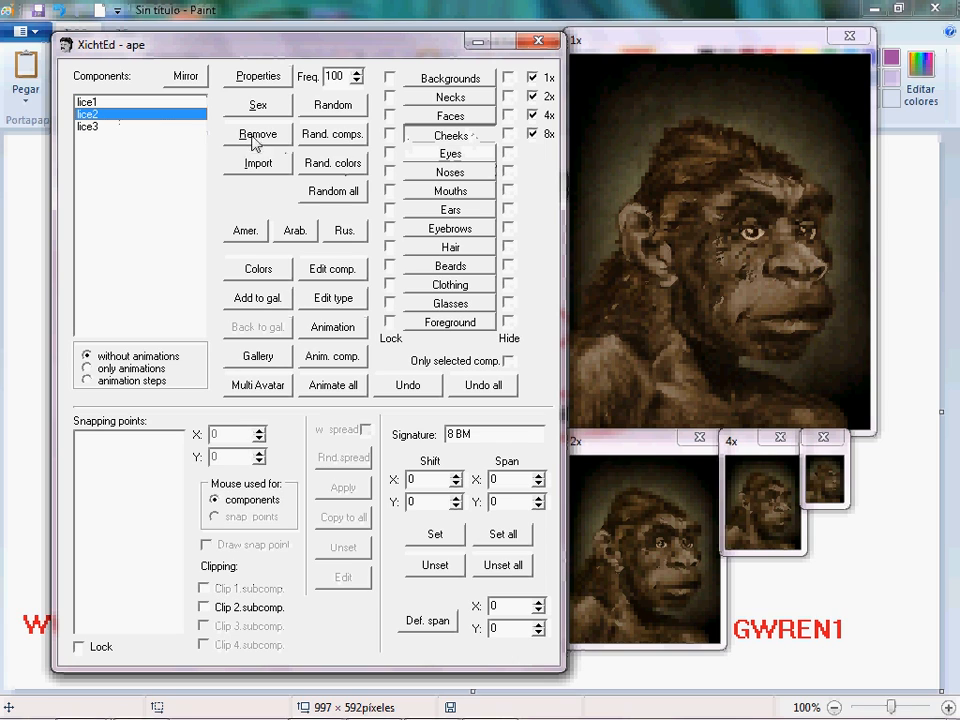
click(152, 126)
click(144, 103)
click(147, 116)
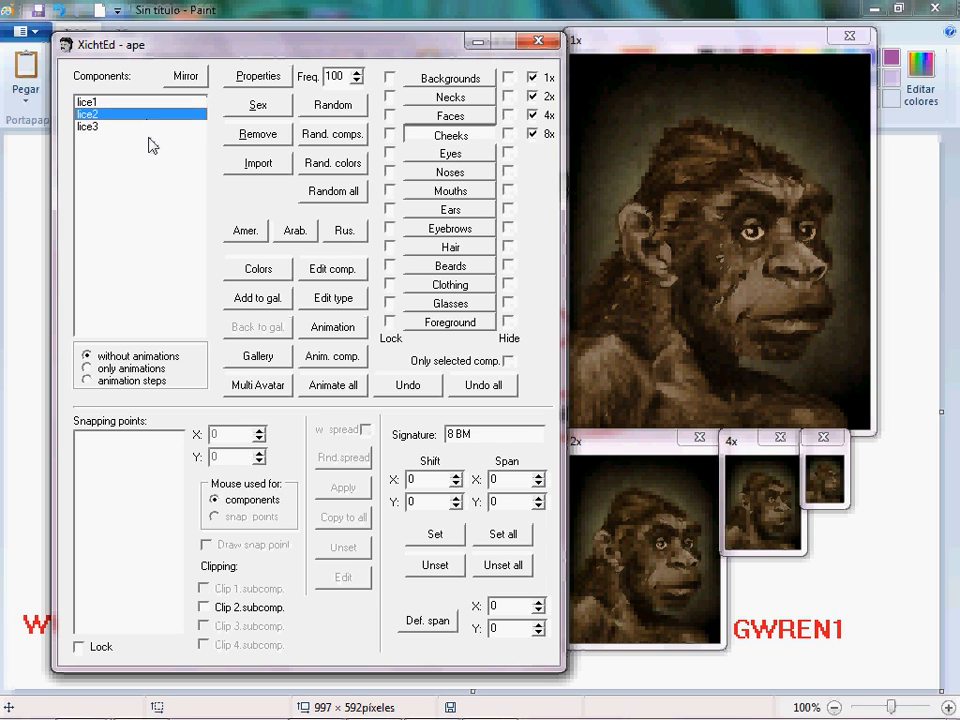
click(149, 129)
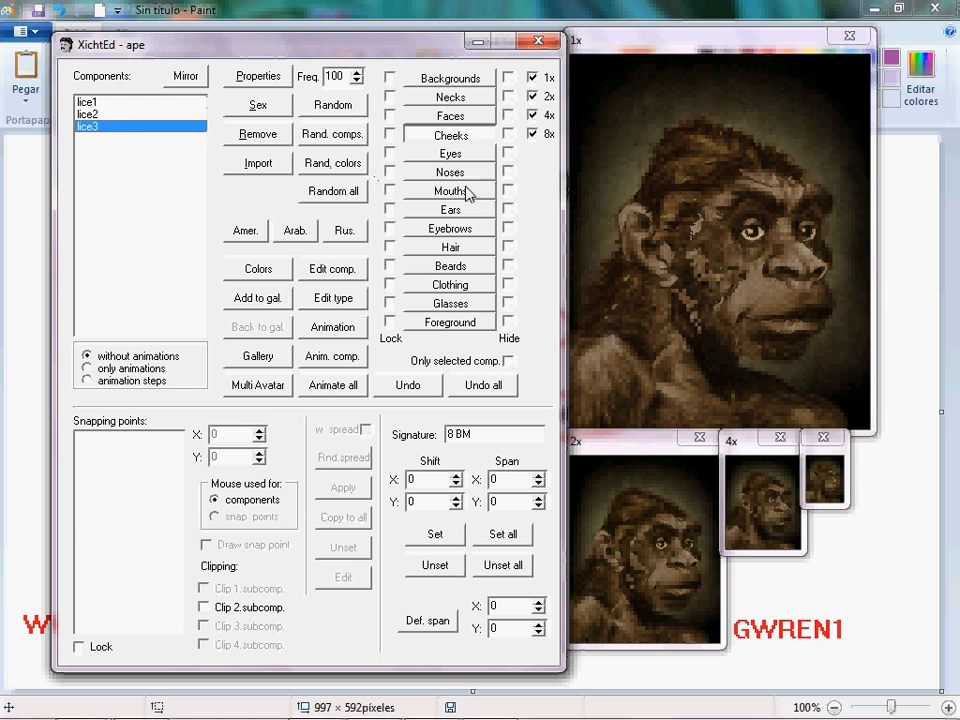
Open the Faces components and try several ape faces, settling on leb3.
click(450, 116)
click(118, 127)
click(124, 116)
click(124, 102)
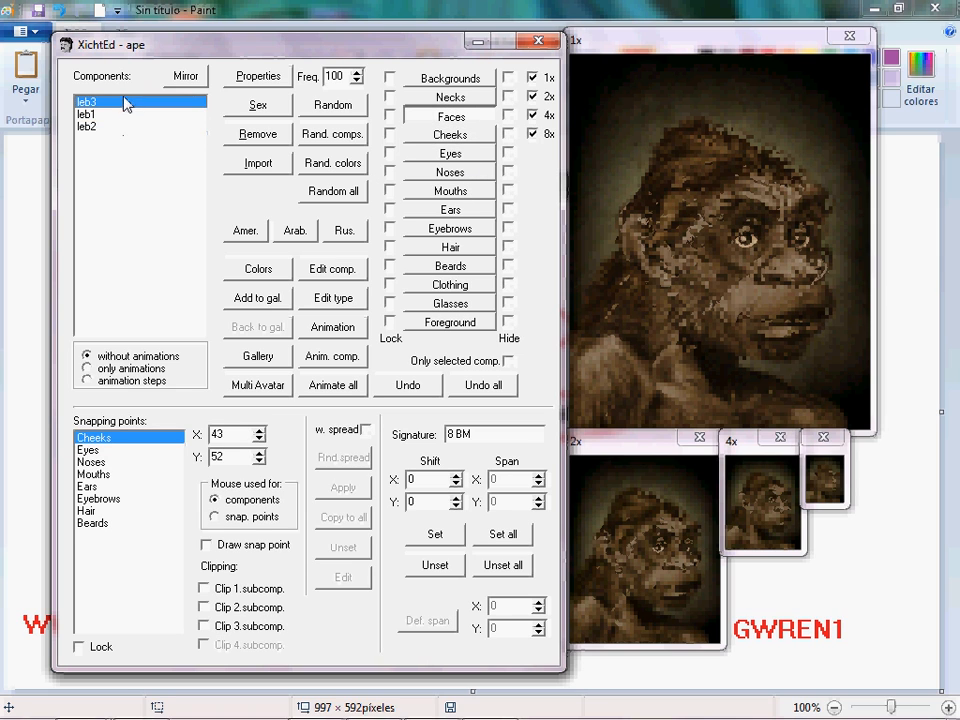